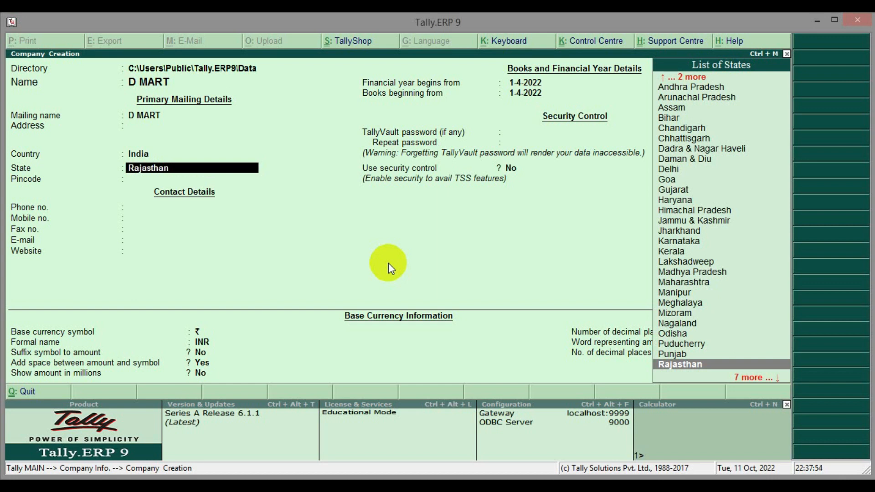
# Step: Create the company D MART in Rajasthan, keeping the default financial year, security and currency settings
pyautogui.press('Return')
pyautogui.press('Return')
pyautogui.press('Return')
pyautogui.press('Return')
pyautogui.press('Return')
pyautogui.press('Return')
pyautogui.press('Return')
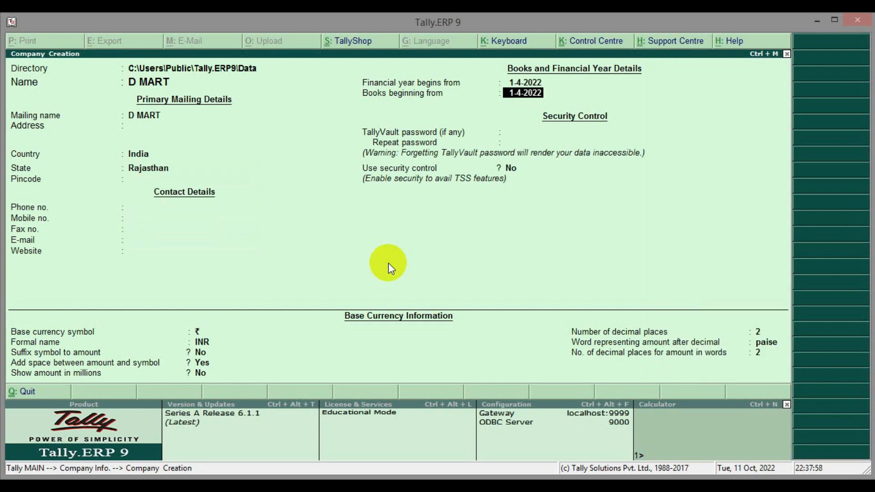
pyautogui.press('Return')
pyautogui.press('Return')
pyautogui.press('Return')
pyautogui.press('Return')
pyautogui.press('Return')
pyautogui.press('Return')
pyautogui.press('Return')
pyautogui.press('Return')
pyautogui.press('Return')
pyautogui.press('Return')
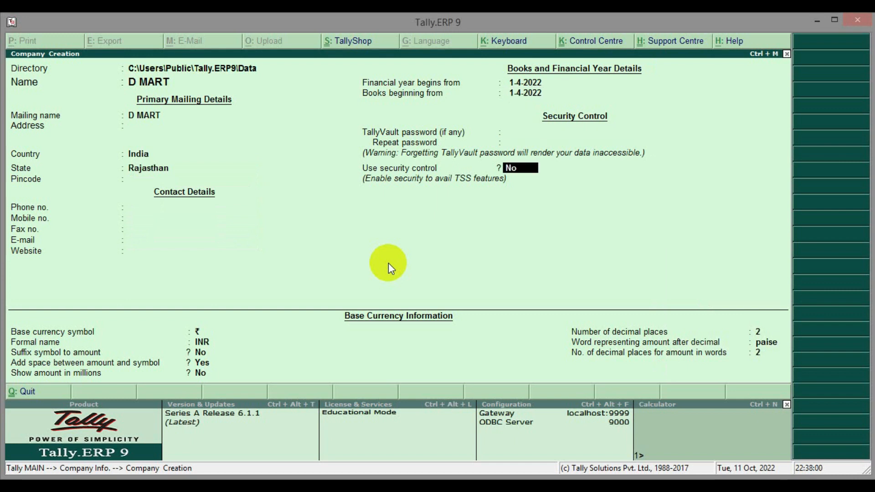
pyautogui.press('Return')
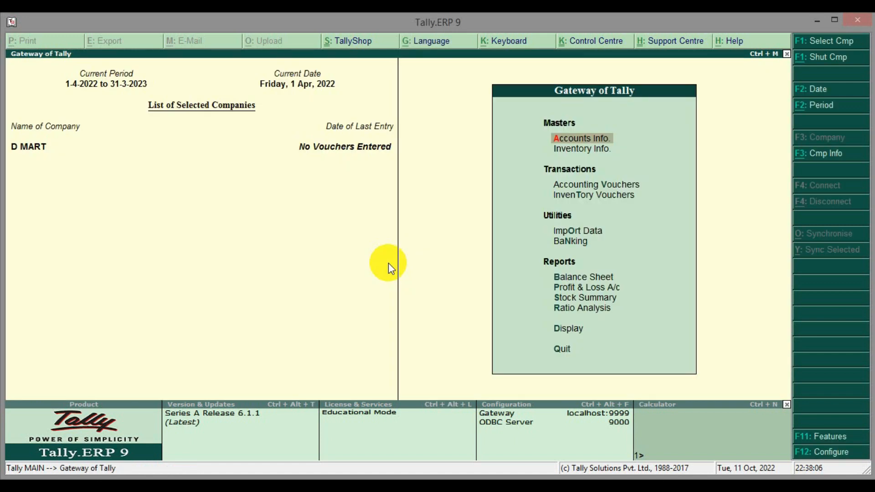
# Step: Enable Goods and Services Tax in the company's Statutory & Taxation features and open its GST details
pyautogui.click(818, 438)
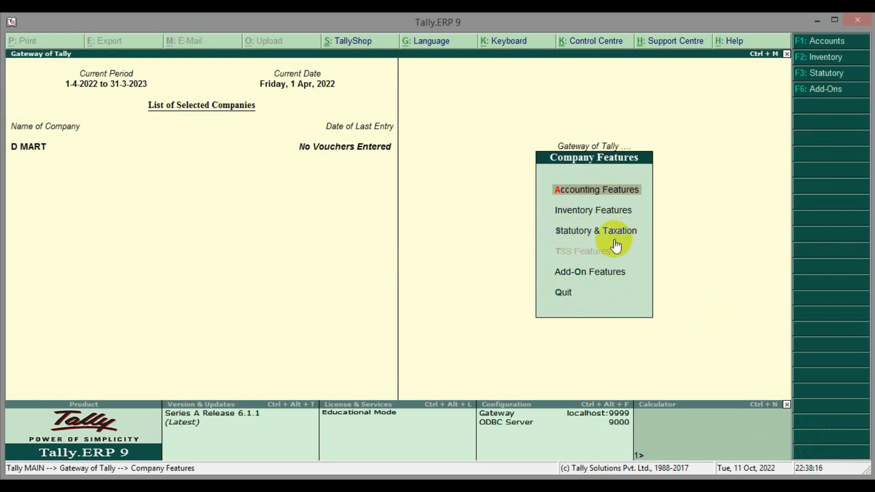
pyautogui.press('Down')
pyautogui.press('Down')
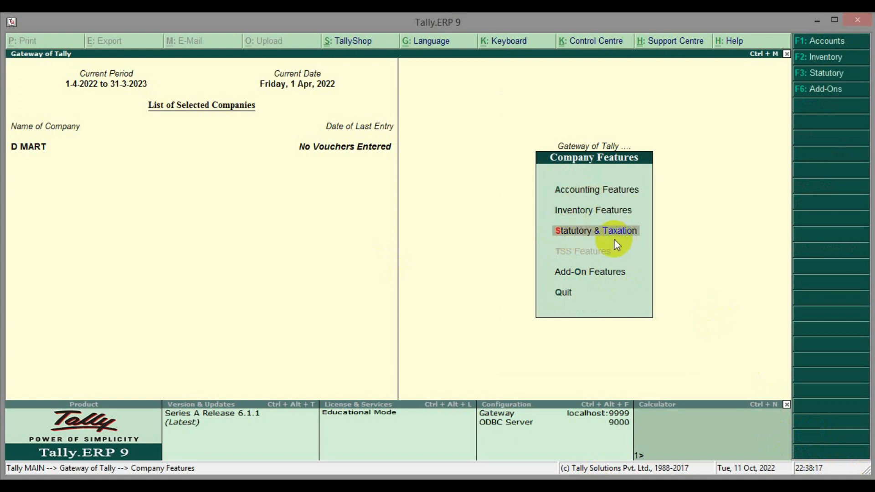
pyautogui.press('Return')
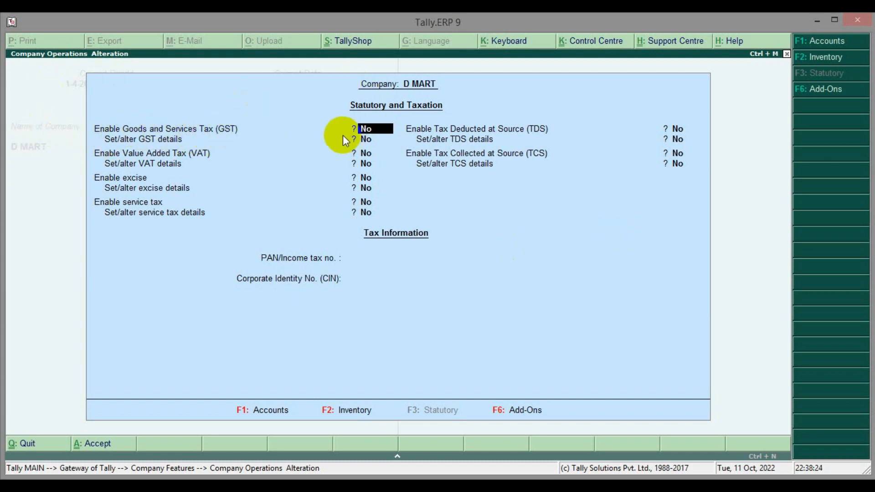
pyautogui.press('Return')
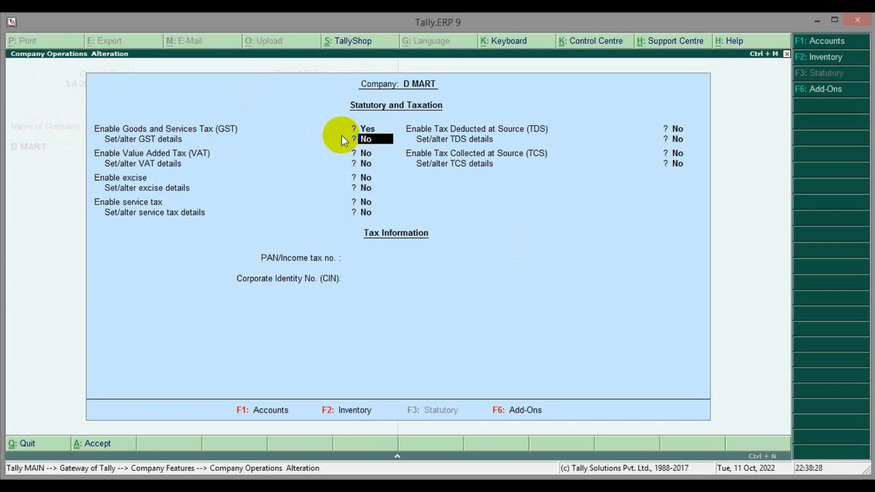
pyautogui.write('y')
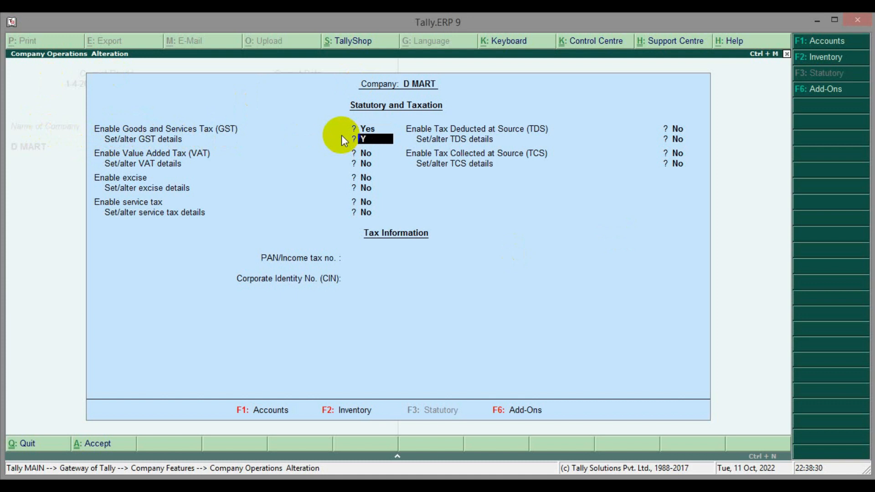
pyautogui.press('Return')
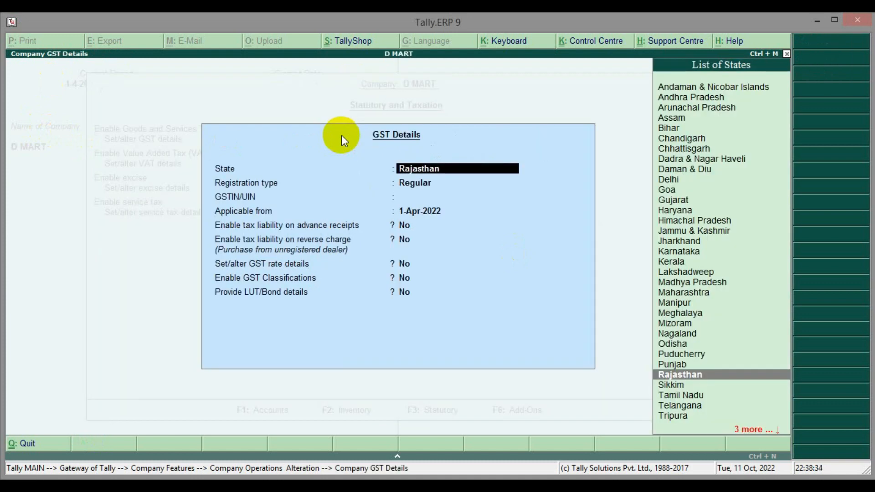
# Step: Keep Rajasthan and Regular registration, enter the company's GSTIN/UIN, and leave both tax liability options at No
pyautogui.press('Return')
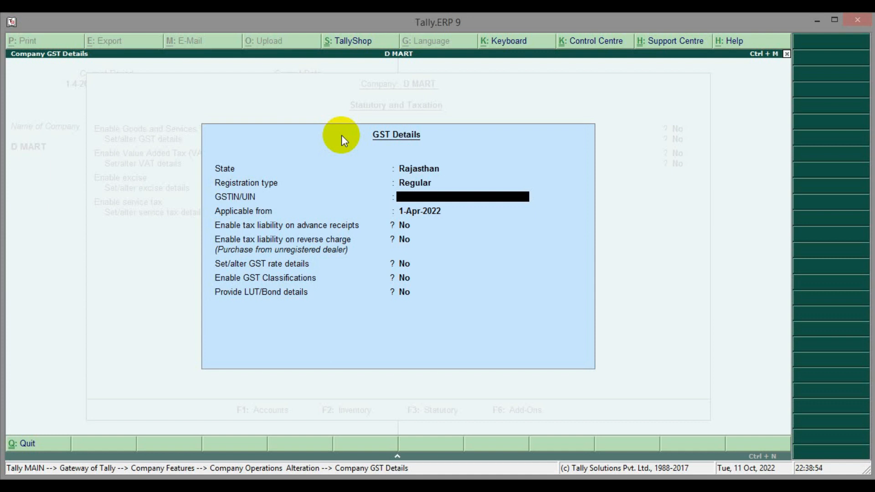
pyautogui.write('1111111111')
pyautogui.press('Return')
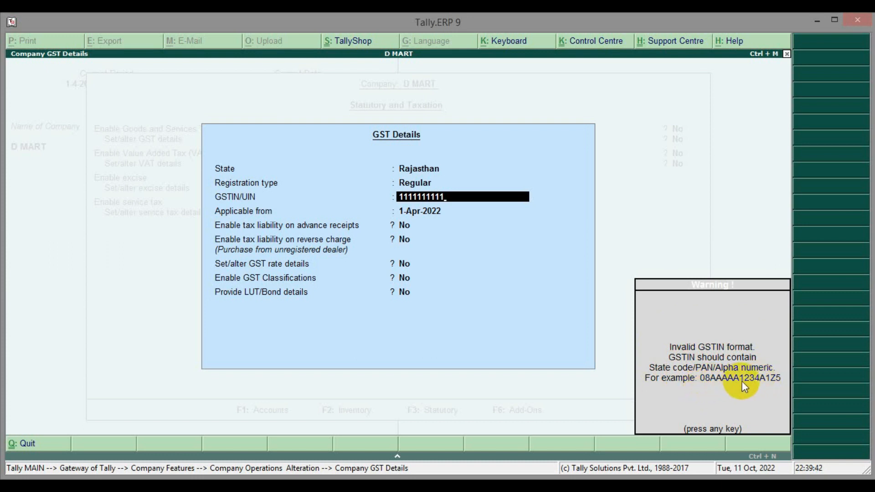
pyautogui.press('Return')
pyautogui.press('Return')
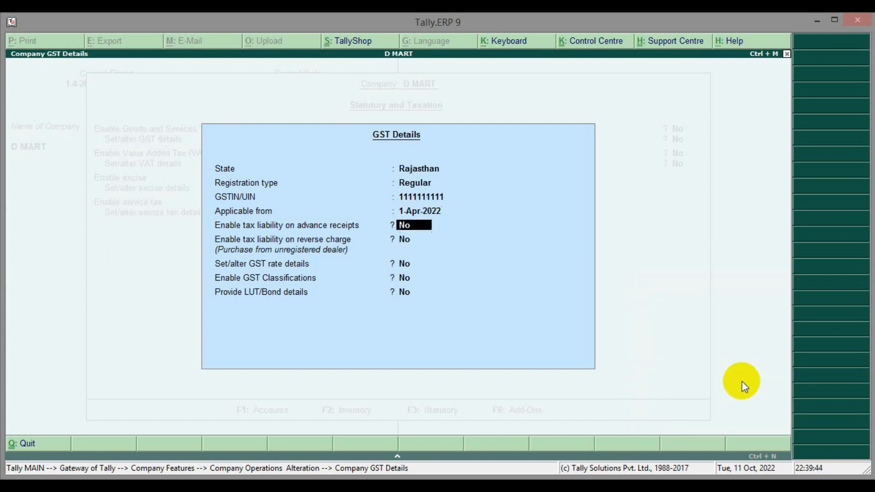
pyautogui.press('Return')
pyautogui.press('Return')
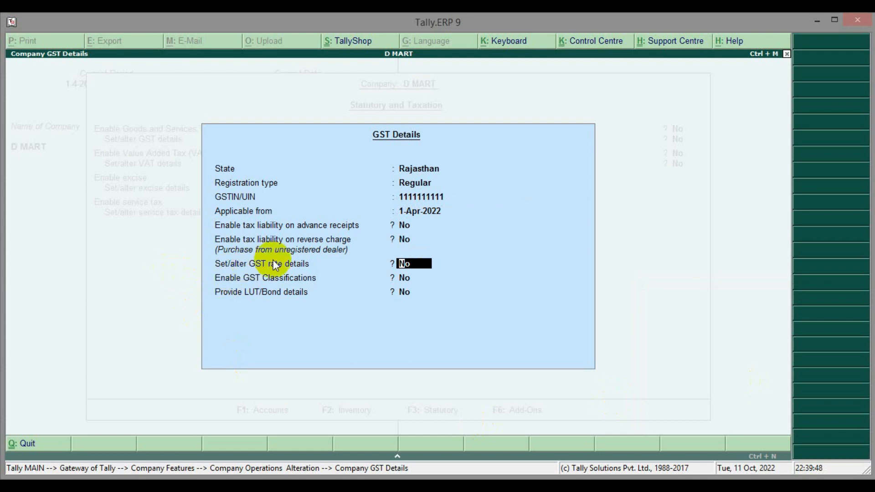
# Step: Turn on the company's GST rate details, with taxability Taxable and an integrated tax rate of 28%
pyautogui.press('y')
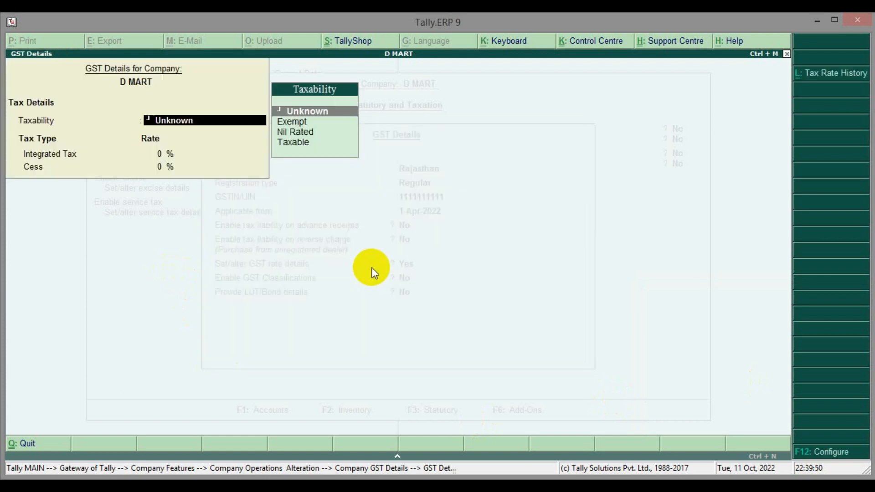
pyautogui.press('Down')
pyautogui.press('Down')
pyautogui.press('Down')
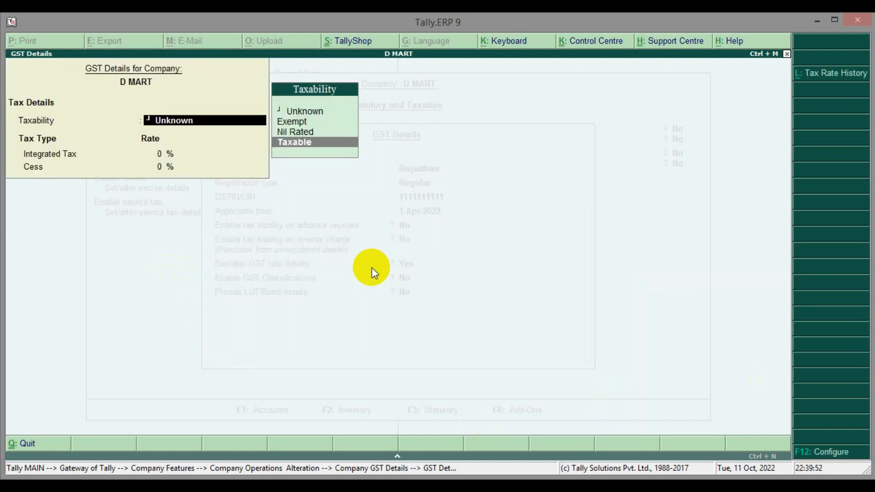
pyautogui.press('Return')
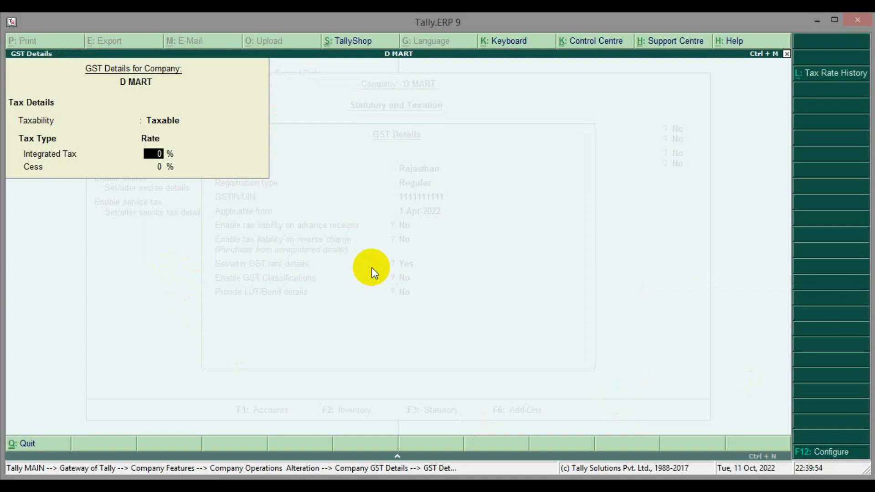
pyautogui.write('28')
pyautogui.press('Return')
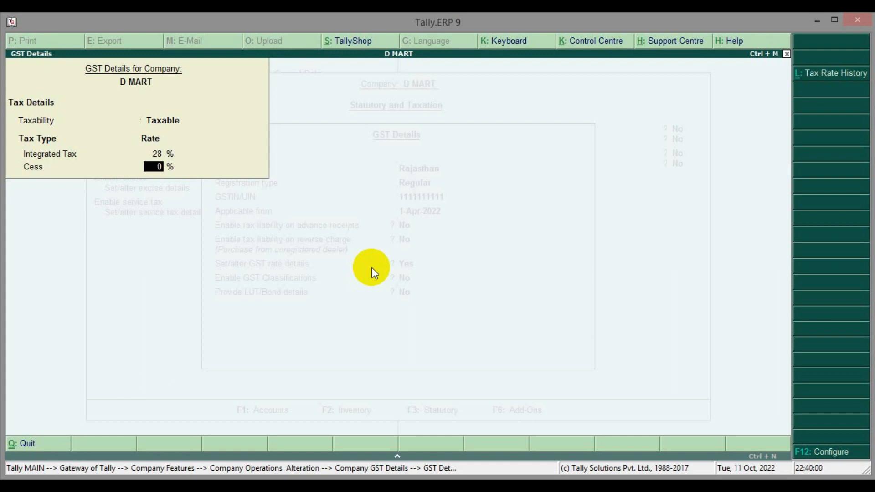
# Step: Accept the remaining GST and statutory settings at their defaults and return to the Gateway of Tally
pyautogui.press('Return')
pyautogui.press('Return')
pyautogui.press('Return')
pyautogui.press('Return')
pyautogui.press('Return')
pyautogui.press('Return')
pyautogui.press('Return')
pyautogui.press('Return')
pyautogui.press('Return')
pyautogui.press('Return')
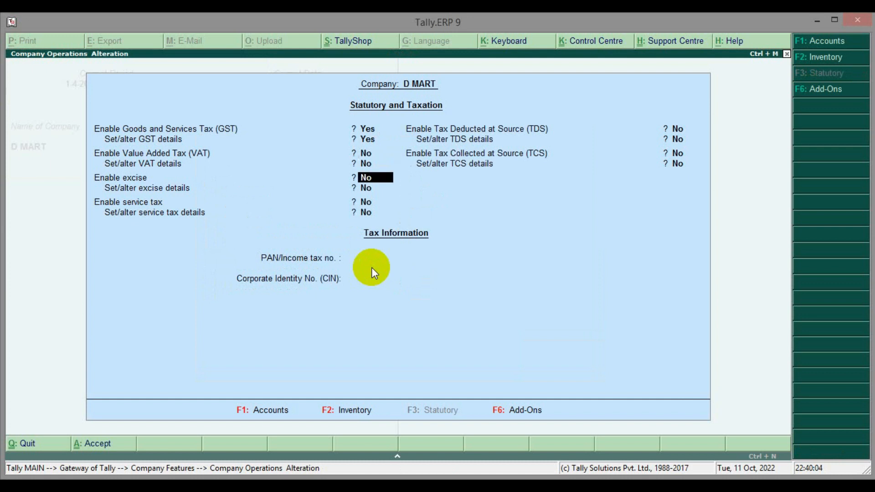
pyautogui.press('Return')
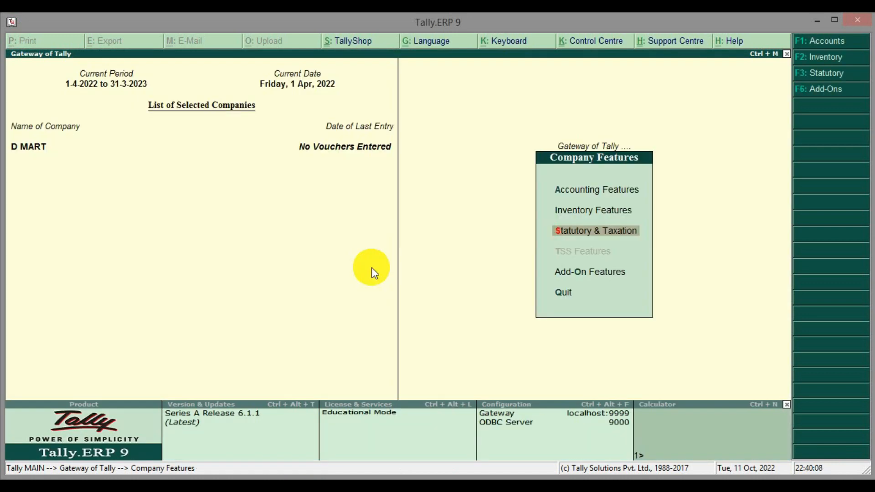
pyautogui.press('Escape')
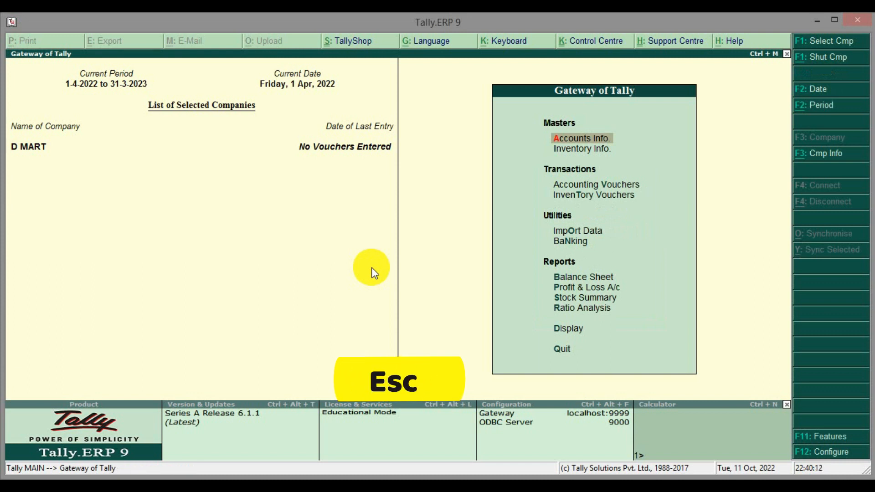
# Step: Start a purchase voucher with supplier invoice number 101 dated 1-Apr-2022
pyautogui.press('Down')
pyautogui.press('Down')
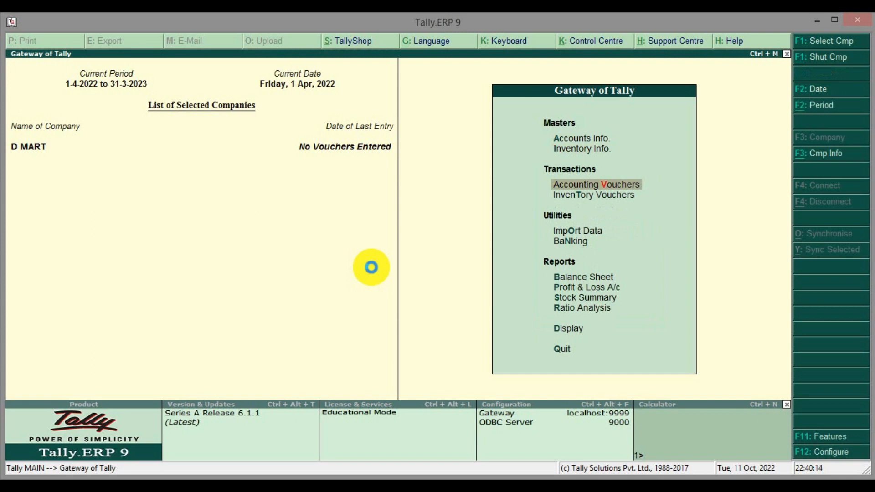
pyautogui.press('Return')
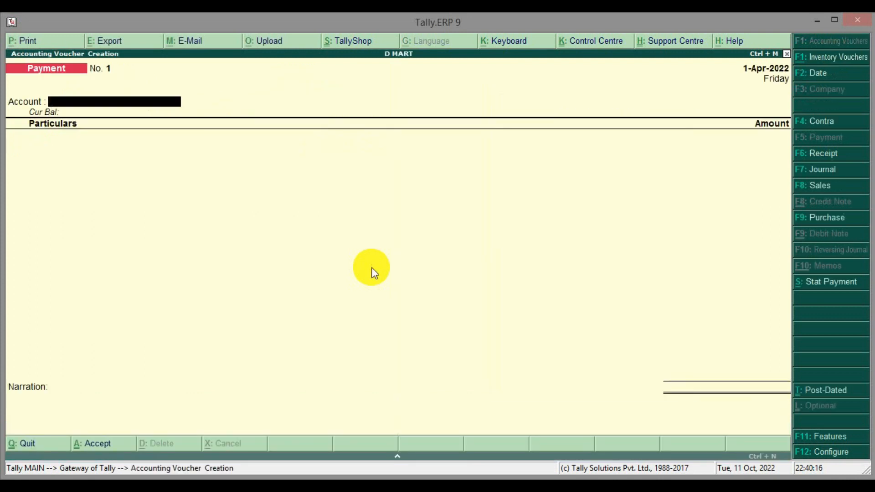
pyautogui.press('F9')
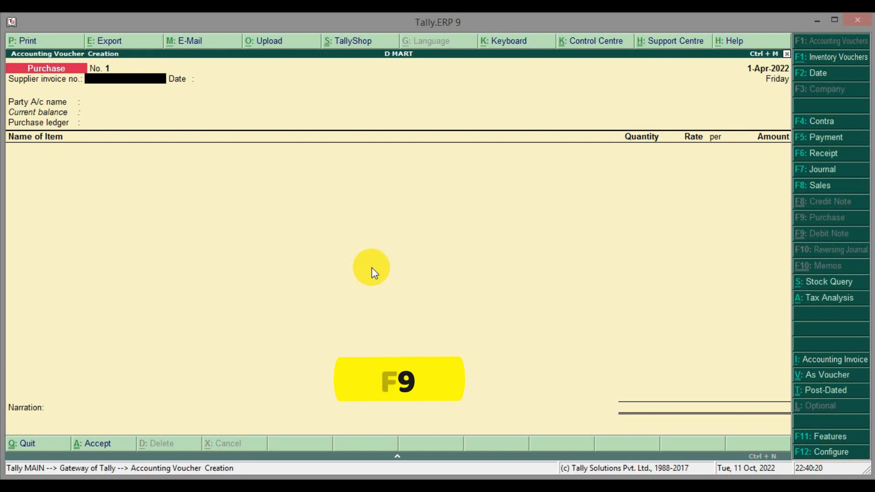
pyautogui.write('101')
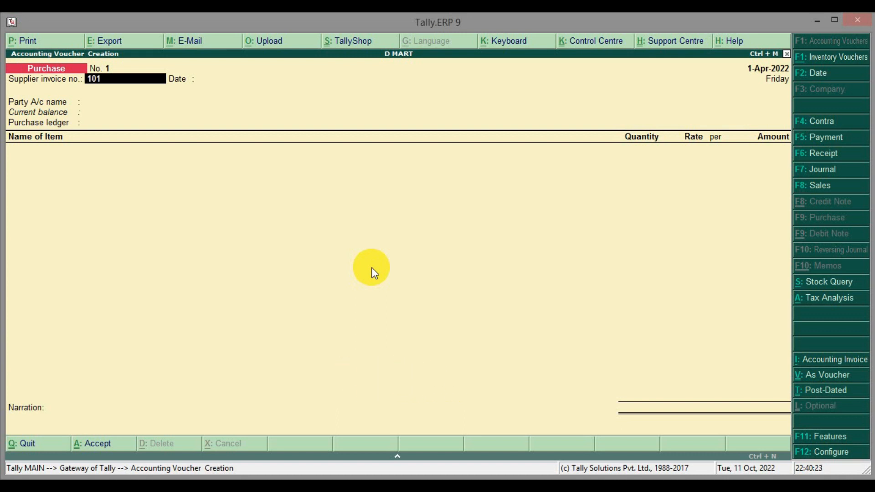
pyautogui.press('Return')
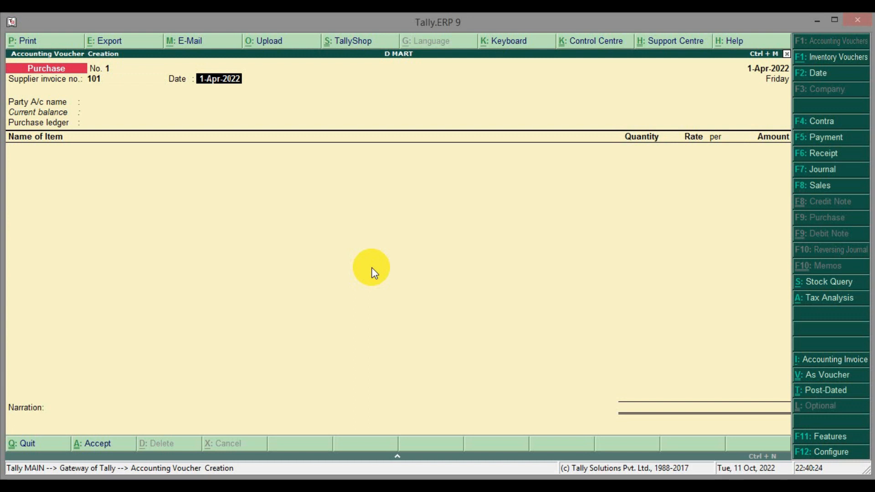
pyautogui.press('Return')
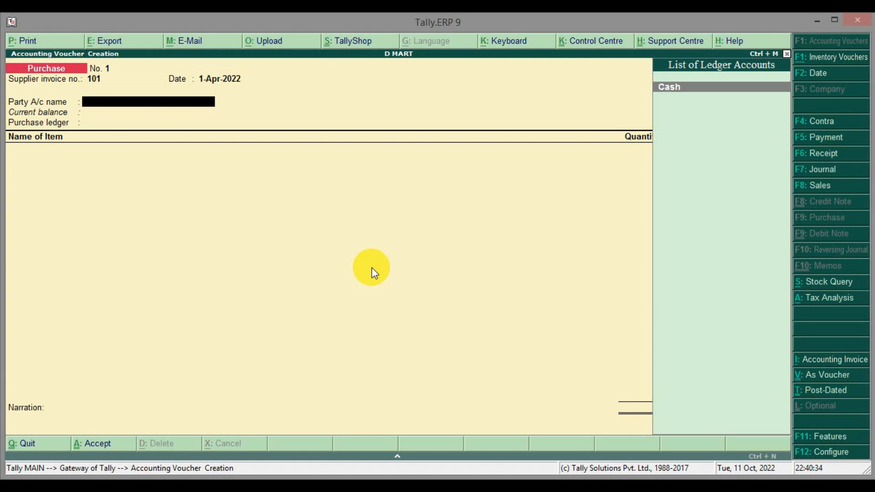
# Step: Begin a new party ledger named PUNJABI from the voucher, grouped under Sundry Creditors
pyautogui.hotkey('alt', 'c')
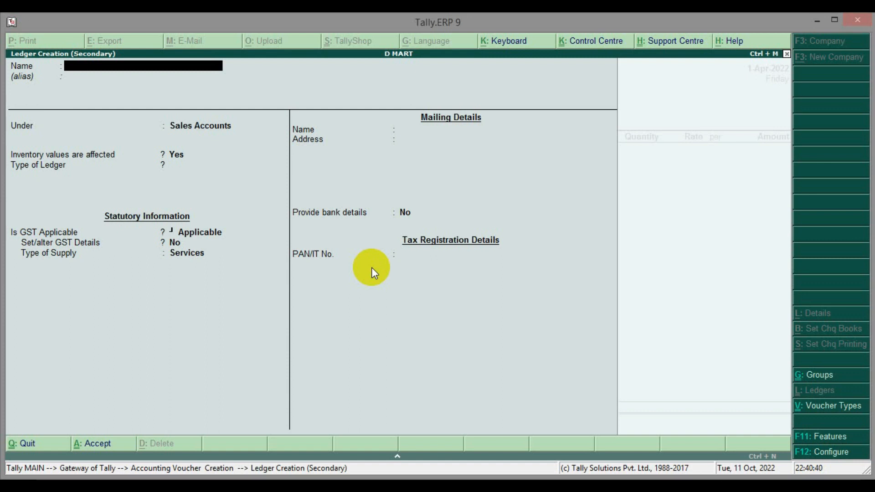
pyautogui.write('PUNJABI')
pyautogui.press('Return')
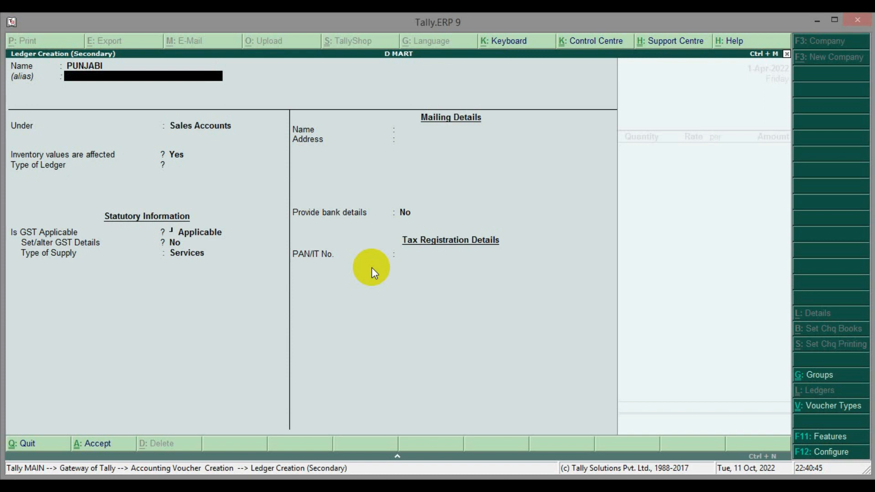
pyautogui.press('Return')
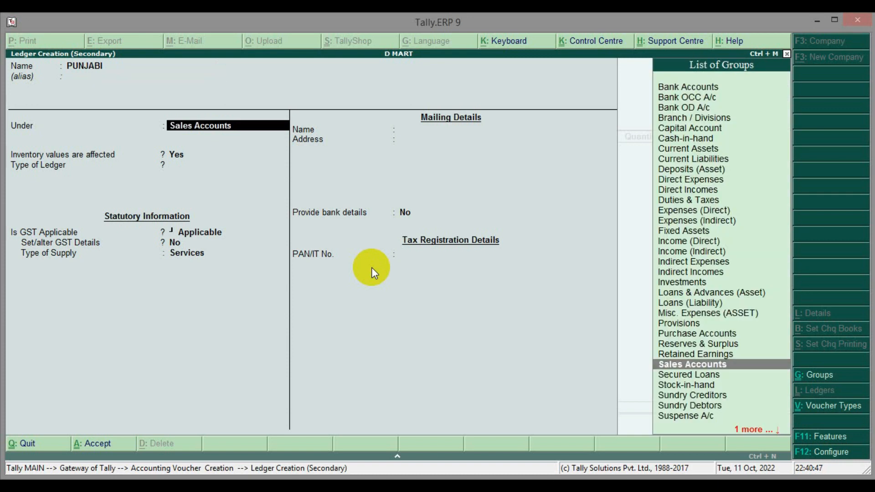
pyautogui.write('CRE')
pyautogui.press('Return')
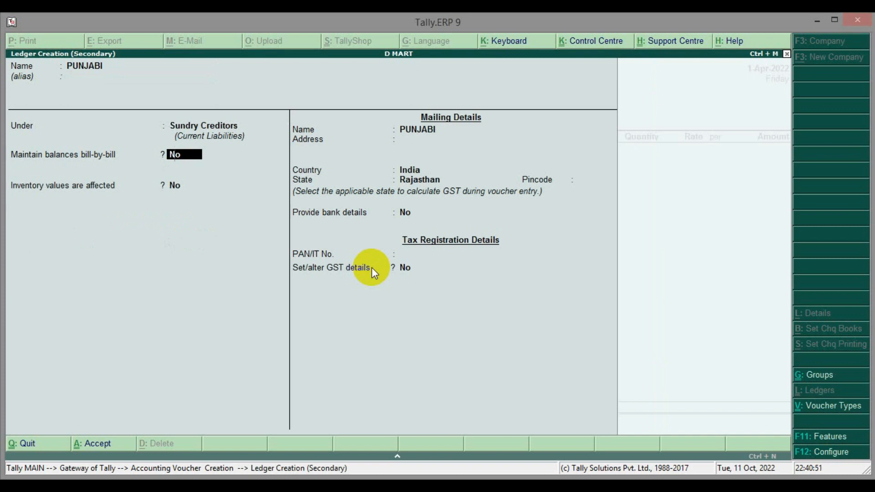
# Step: Set the supplier ledger's state to Punjab, leaving bill-by-bill balances and bank details at No and the address and PAN blank
pyautogui.press('Return')
pyautogui.press('Return')
pyautogui.press('Return')
pyautogui.press('Return')
pyautogui.press('Return')
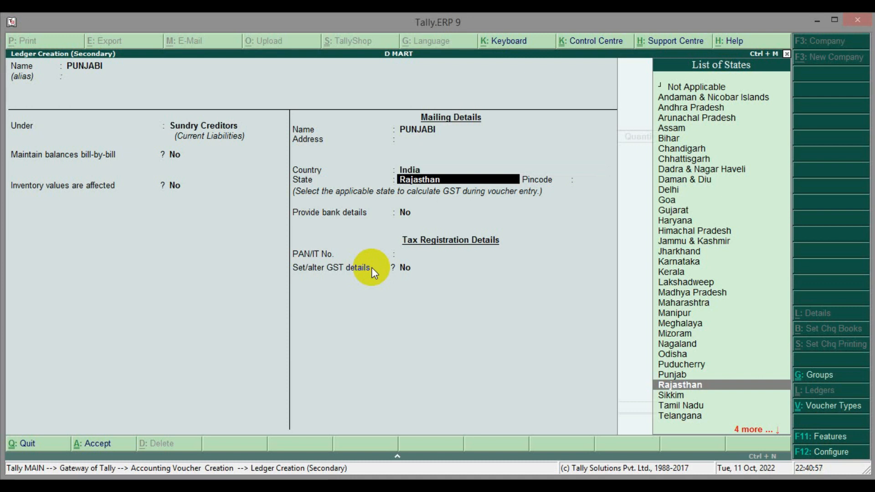
pyautogui.press('Up')
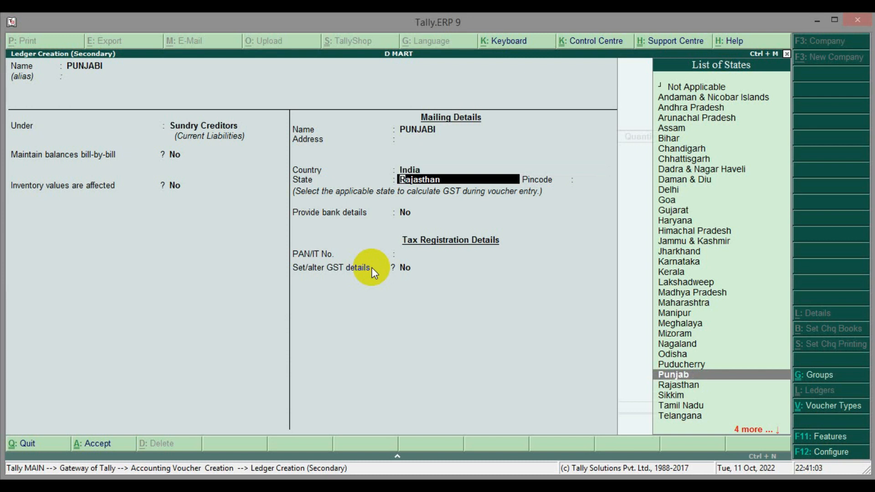
pyautogui.press('Return')
pyautogui.press('Return')
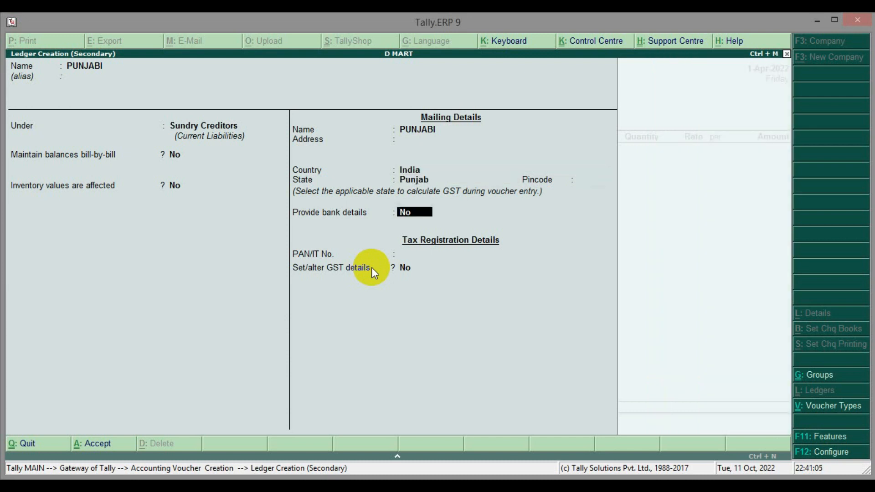
pyautogui.press('Return')
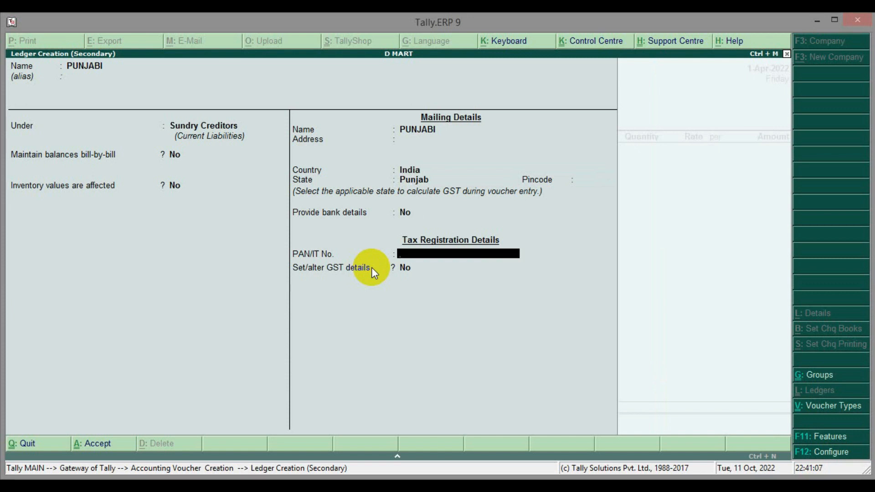
pyautogui.press('Return')
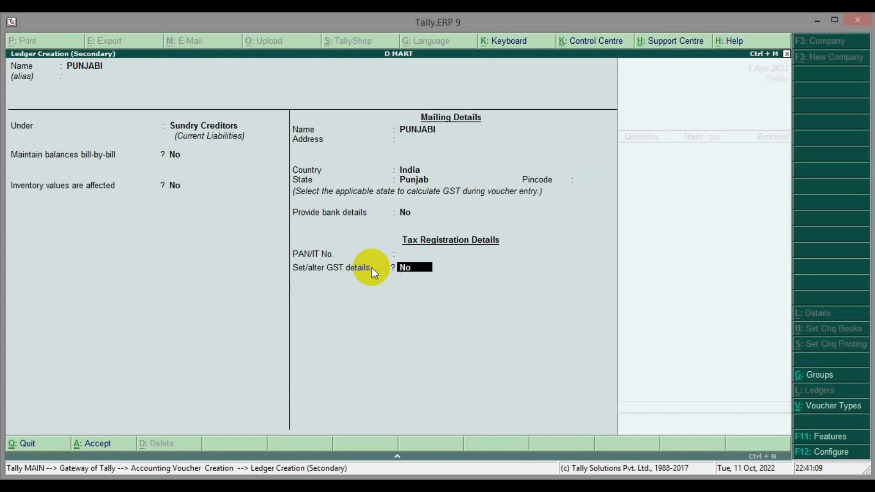
# Step: Enable GST details for the PUNJABI ledger: registration type Regular, e-commerce operator No, party type Not Applicable, and enter the supplier's GSTIN
pyautogui.write('y')
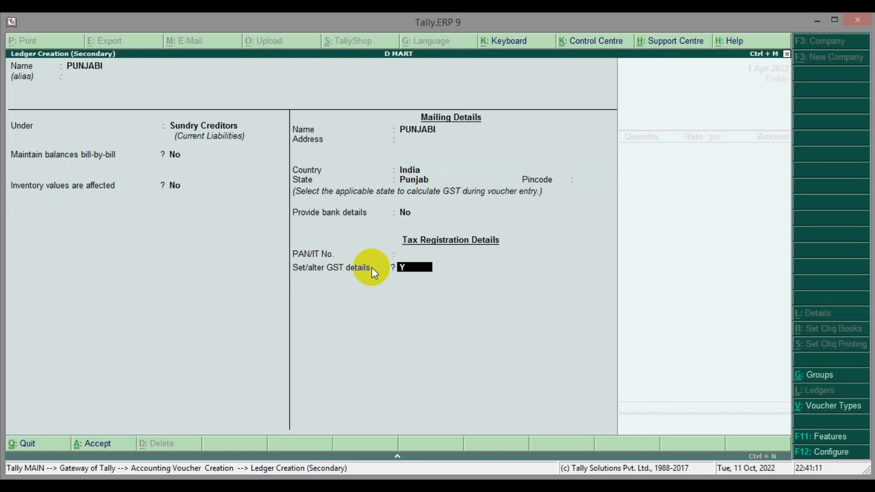
pyautogui.press('Return')
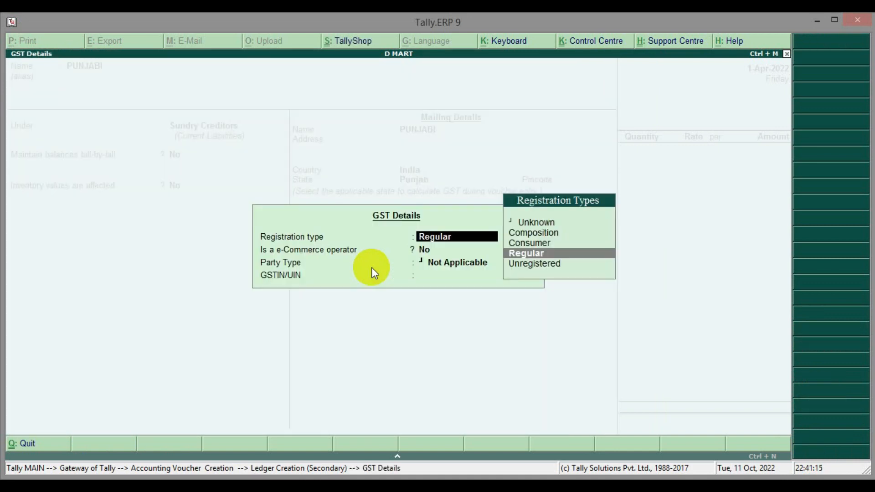
pyautogui.press('Return')
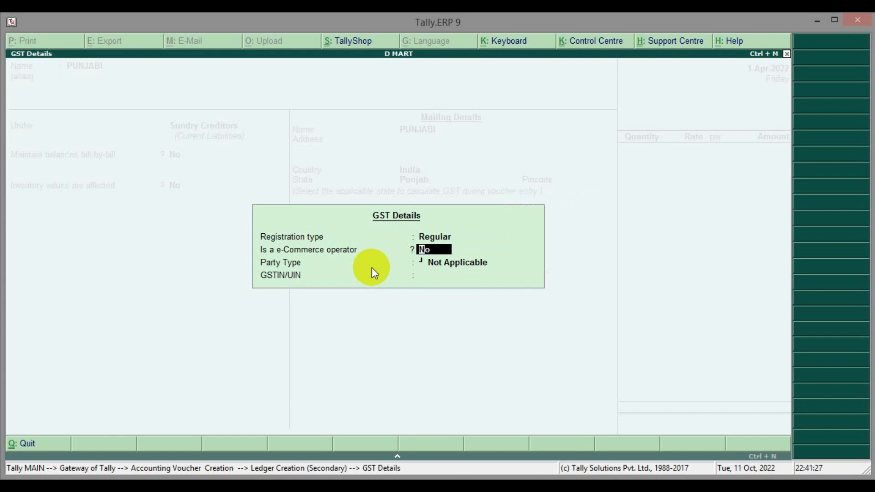
pyautogui.press('Return')
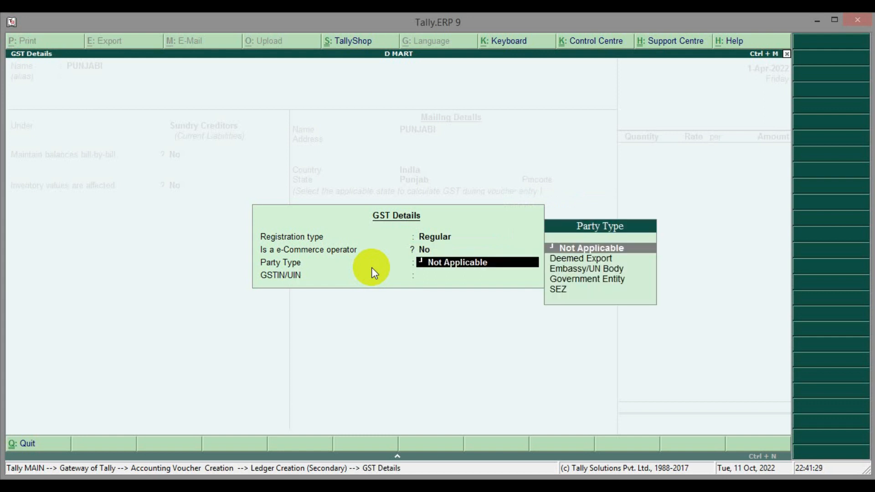
pyautogui.press('Return')
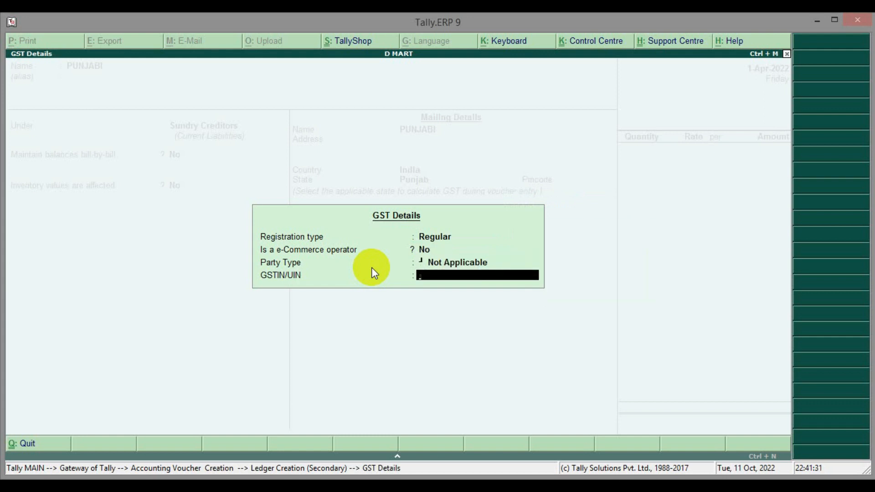
pyautogui.write('2222222222')
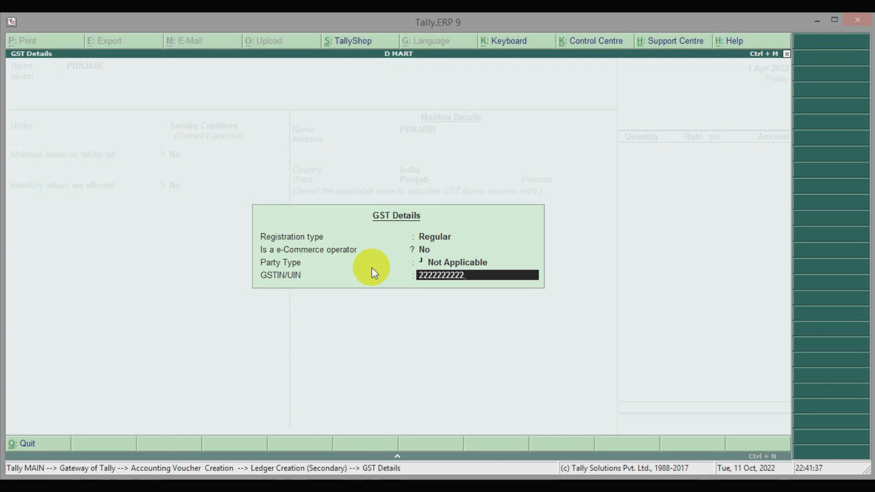
pyautogui.press('Return')
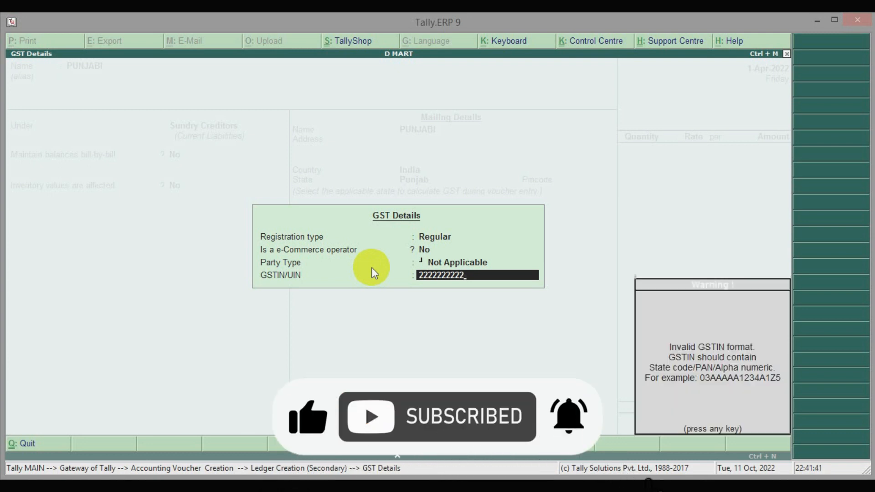
pyautogui.press('Return')
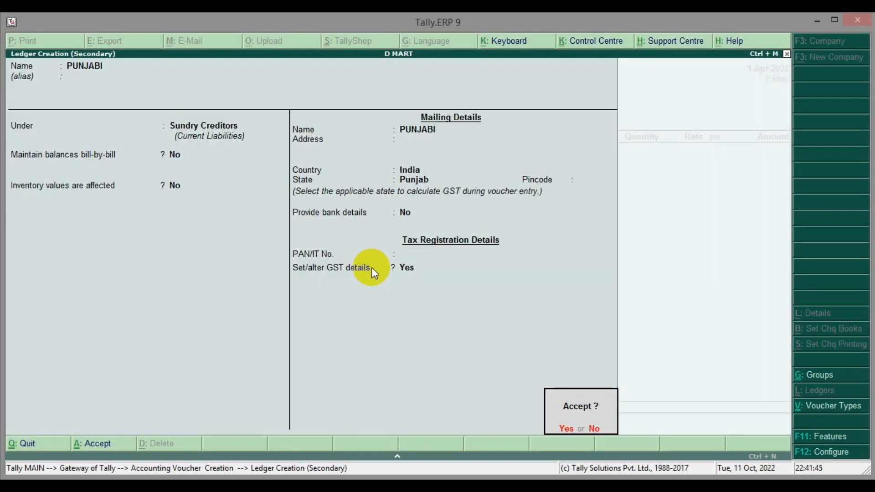
# Step: Save the PUNJABI ledger and accept the voucher's receipt and supplier details at their defaults
pyautogui.press('Return')
pyautogui.press('Return')
pyautogui.press('Return')
pyautogui.press('Return')
pyautogui.press('Return')
pyautogui.press('Return')
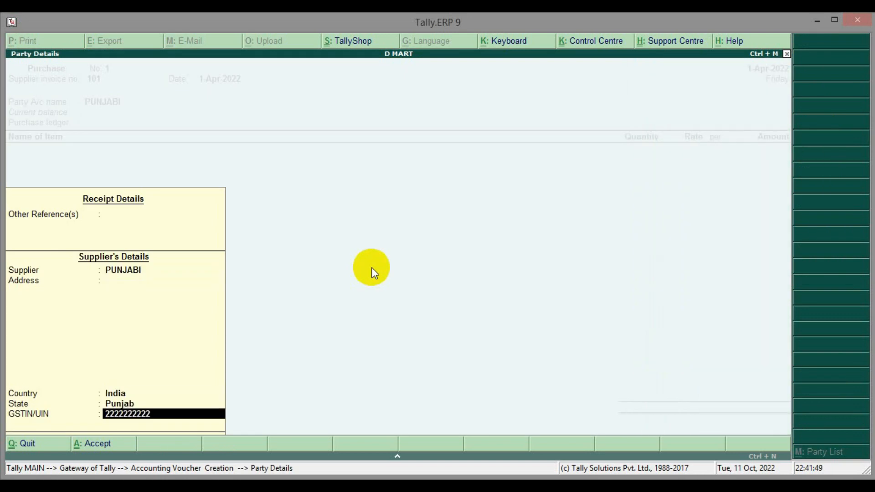
pyautogui.press('Return')
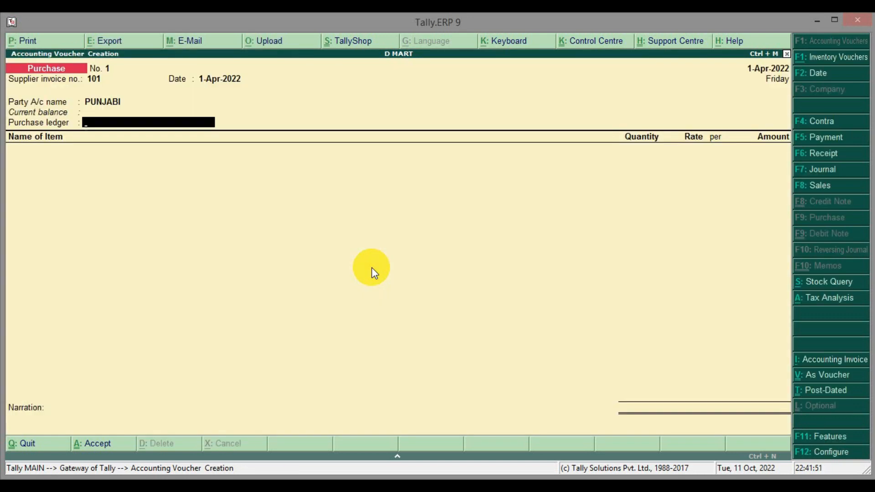
# Step: Begin a new purchase ledger named PURCHASE from the voucher, grouped under Purchase Accounts
pyautogui.hotkey('alt', 'c')
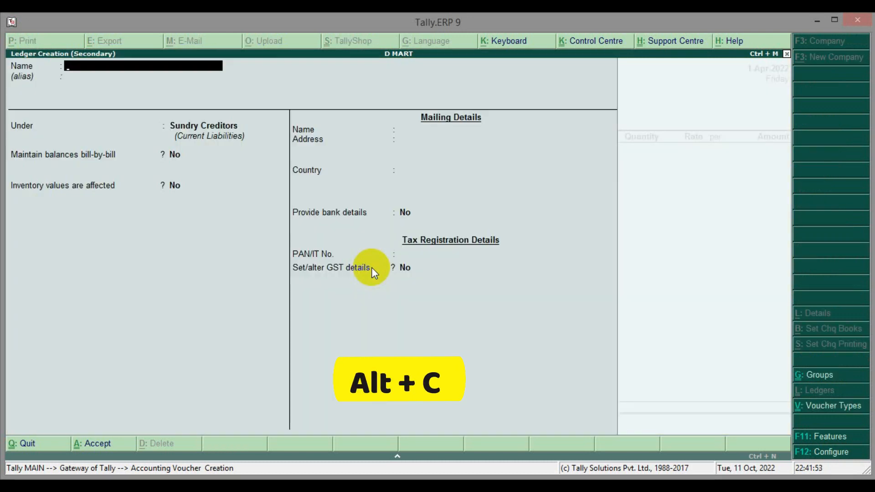
pyautogui.write('PURC')
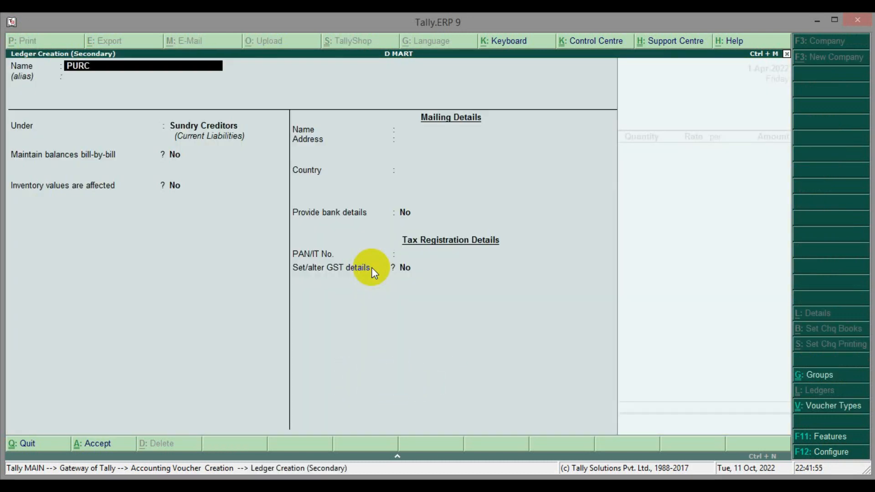
pyautogui.write('HASE')
pyautogui.press('Return')
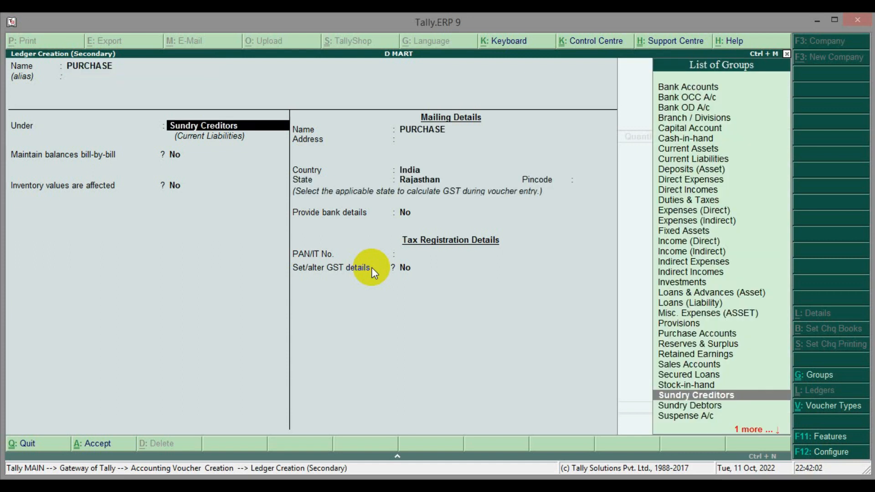
pyautogui.write('PU')
pyautogui.press('Return')
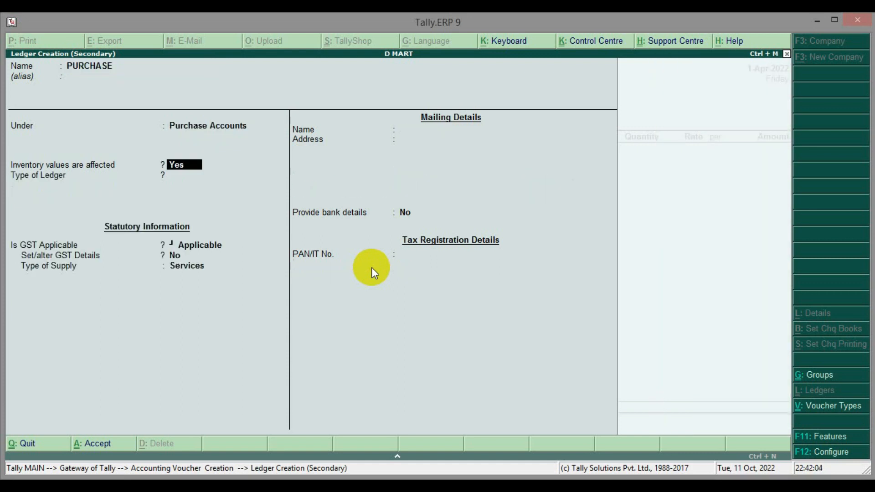
# Step: Keep inventory values affected and GST applicable for PURCHASE, and enable its GST details with nature of transaction Not Applicable and taxability Unknown
pyautogui.press('Return')
pyautogui.press('Return')
pyautogui.press('Return')
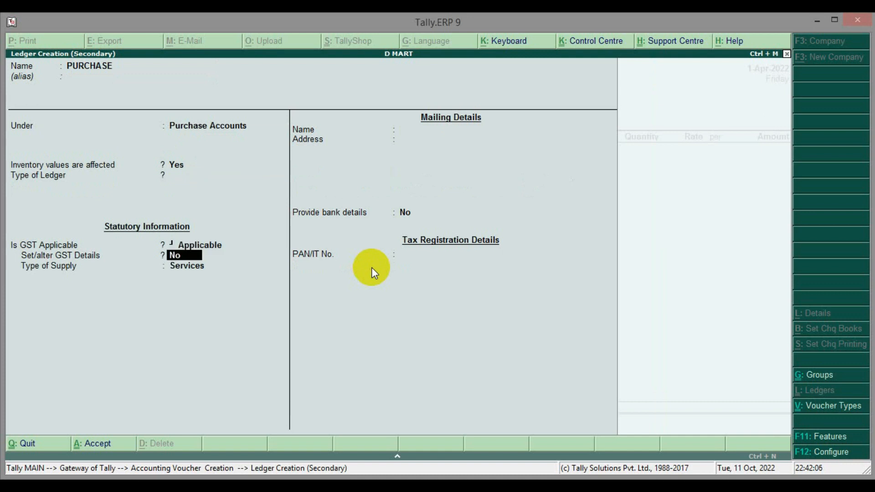
pyautogui.write('y')
pyautogui.press('Return')
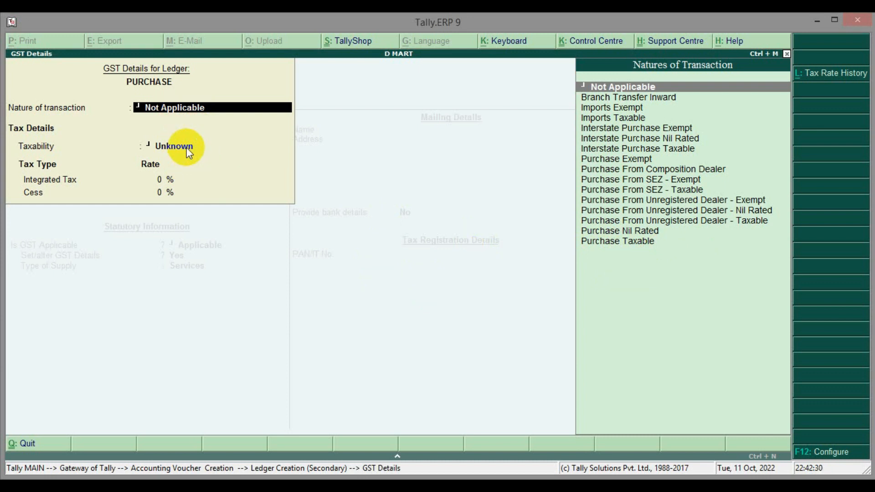
pyautogui.press('Return')
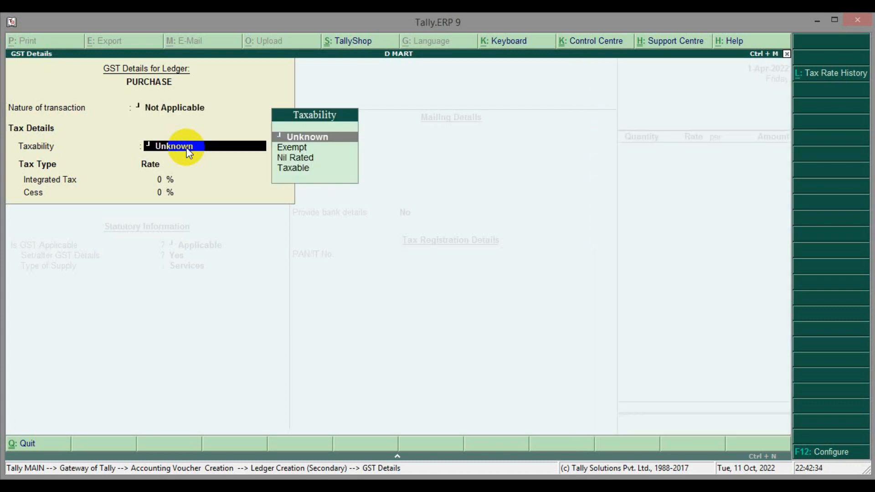
pyautogui.press('Return')
# Step: Set the PURCHASE ledger's type of supply to Goods and save it without bank or PAN details
pyautogui.press('Up')
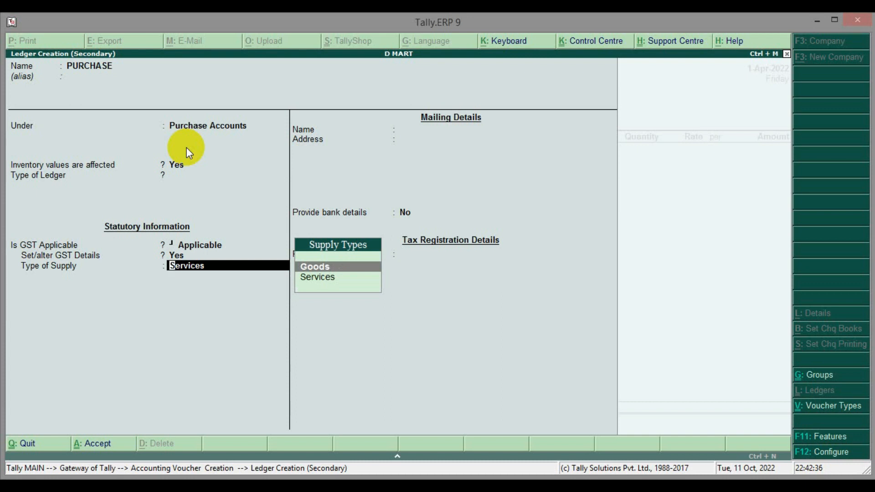
pyautogui.press('Return')
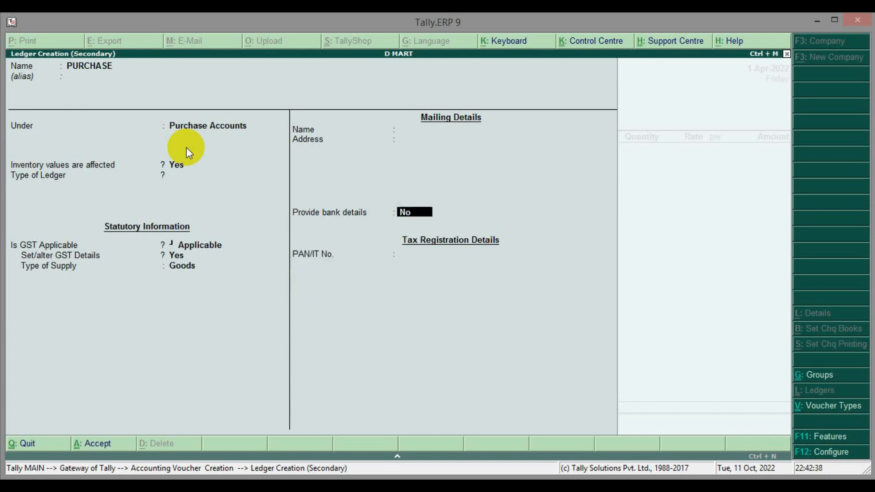
pyautogui.press('Return')
pyautogui.press('Return')
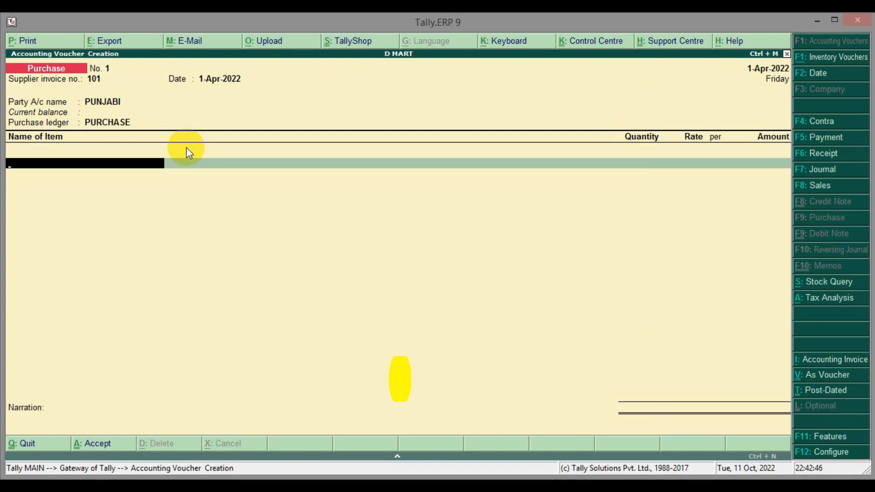
# Step: Begin a new stock item named LAPTOP from the voucher, with no alias and grouped under Primary
pyautogui.hotkey('alt', 'c')
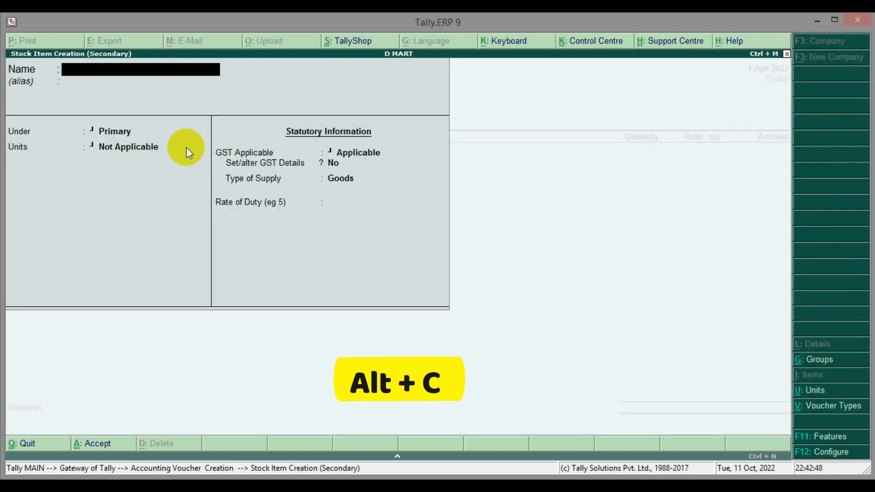
pyautogui.write('LAPTOP')
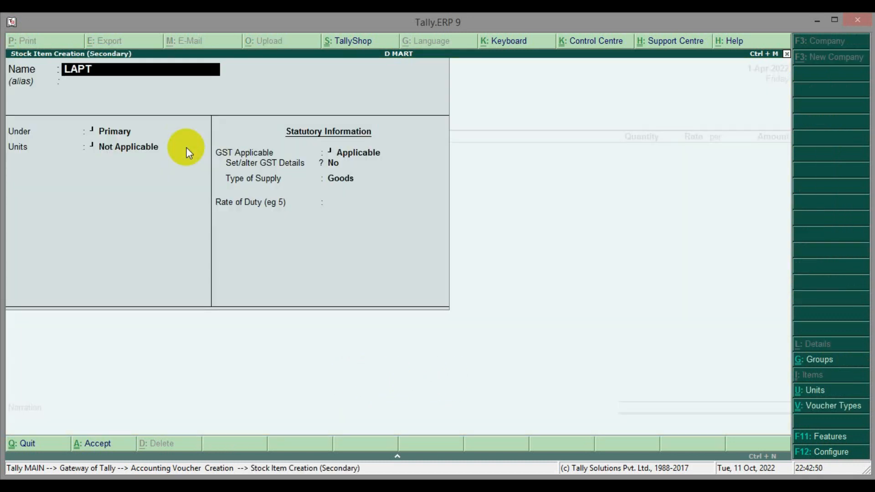
pyautogui.press('Return')
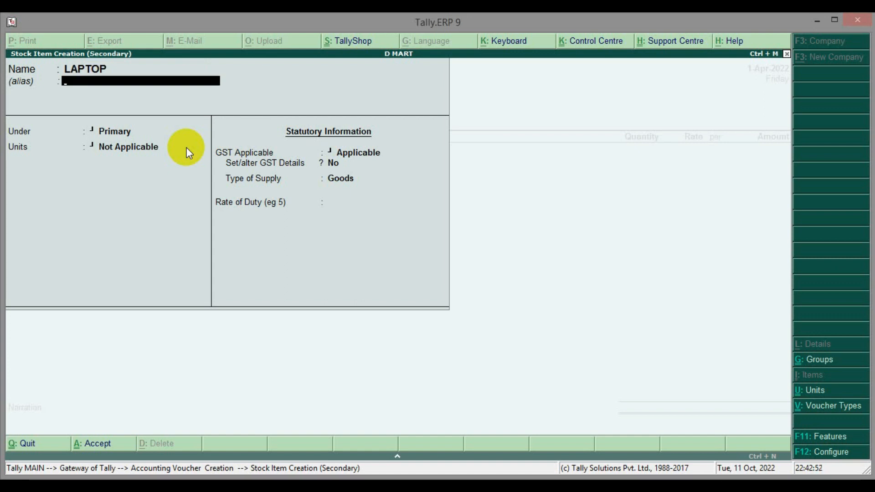
pyautogui.press('Return')
pyautogui.press('Return')
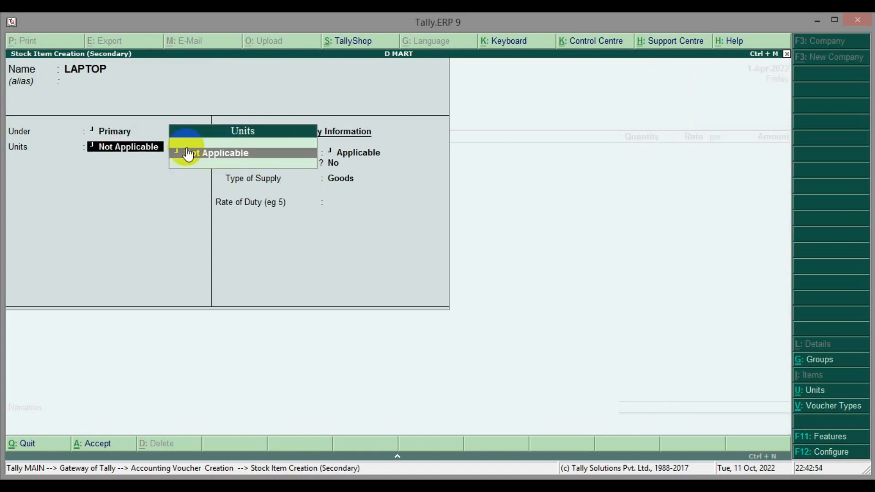
# Step: Create the unit NOS for the laptop item with unit quantity code NOS-NUMBERS, no formal name and 0 decimal places
pyautogui.hotkey('alt', 'c')
pyautogui.write('NOS')
pyautogui.press('Return')
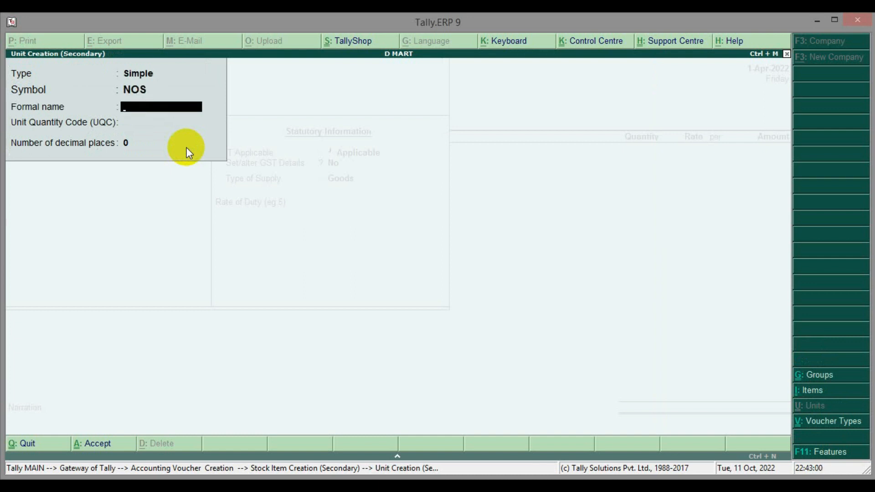
pyautogui.press('Return')
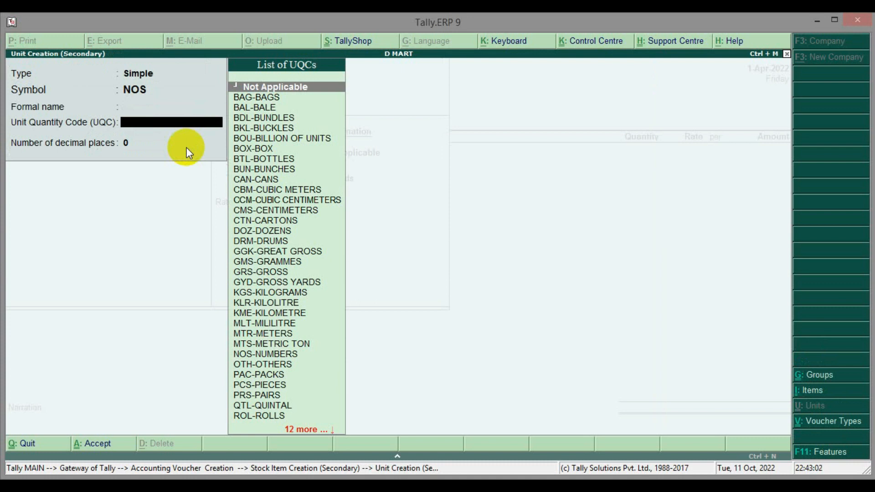
pyautogui.write('NOS')
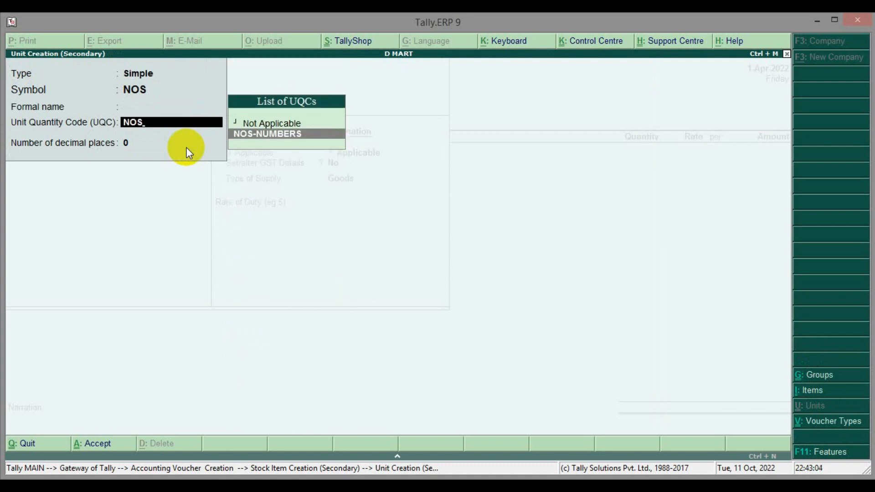
pyautogui.press('Return')
pyautogui.press('Return')
pyautogui.press('Return')
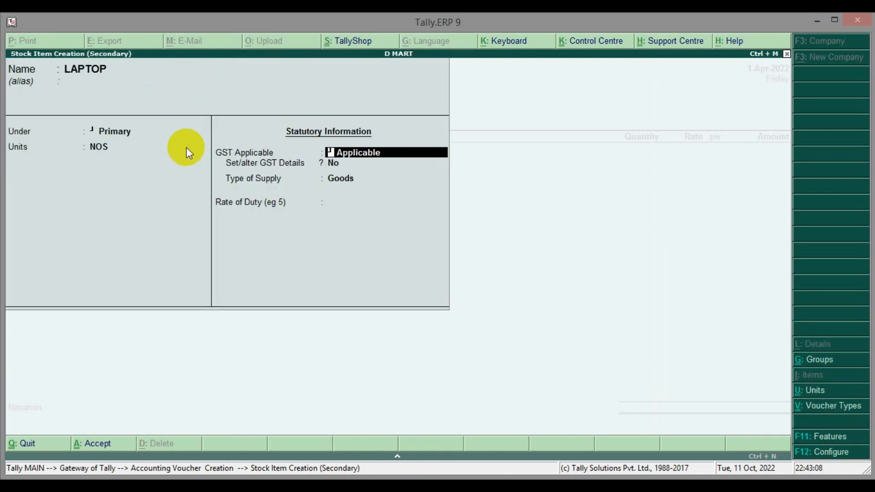
# Step: Enable GST details for the LAPTOP item: calculation On Value, taxability Taxable, integrated tax 18% and cess 0%
pyautogui.press('Return')
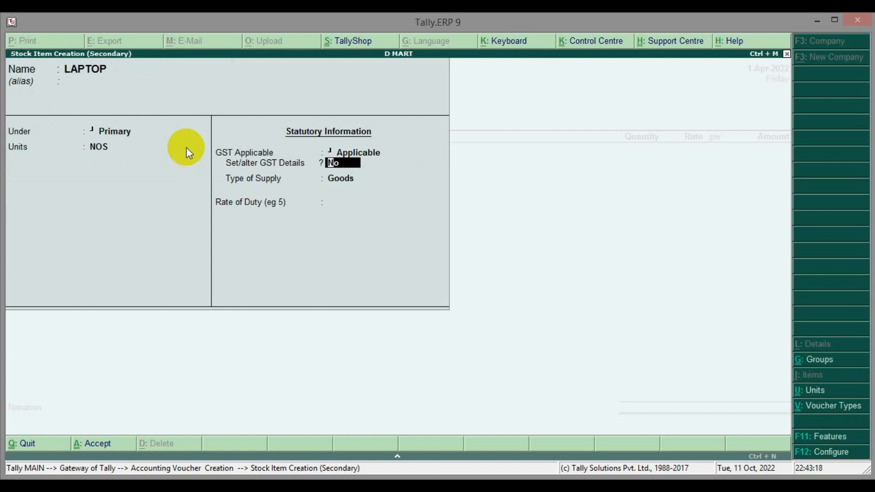
pyautogui.write('Y')
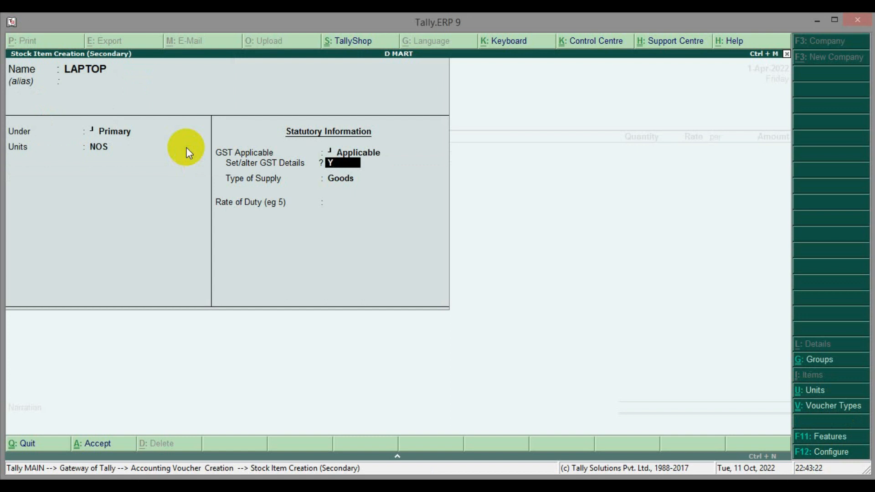
pyautogui.press('Return')
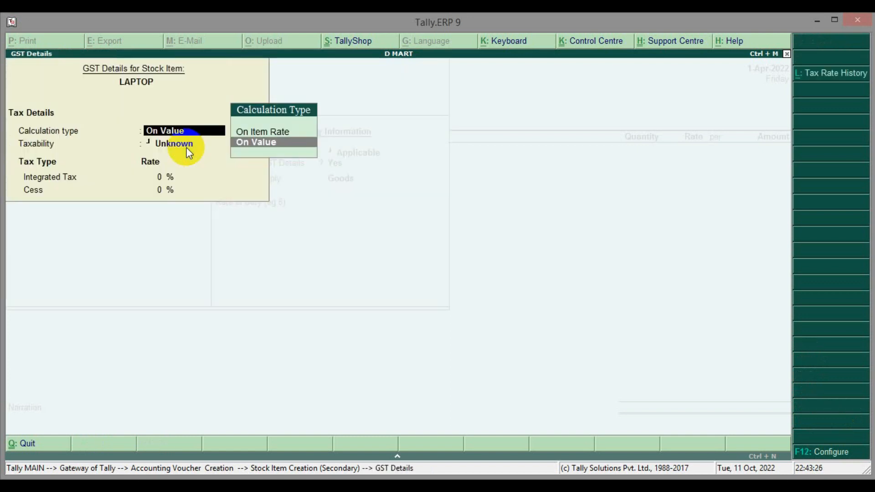
pyautogui.press('Return')
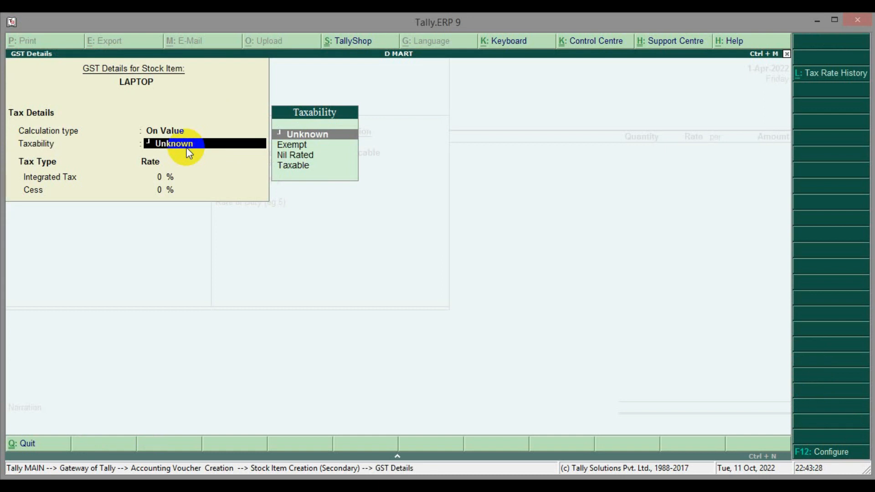
pyautogui.press('Down')
pyautogui.press('Down')
pyautogui.press('Down')
pyautogui.press('Return')
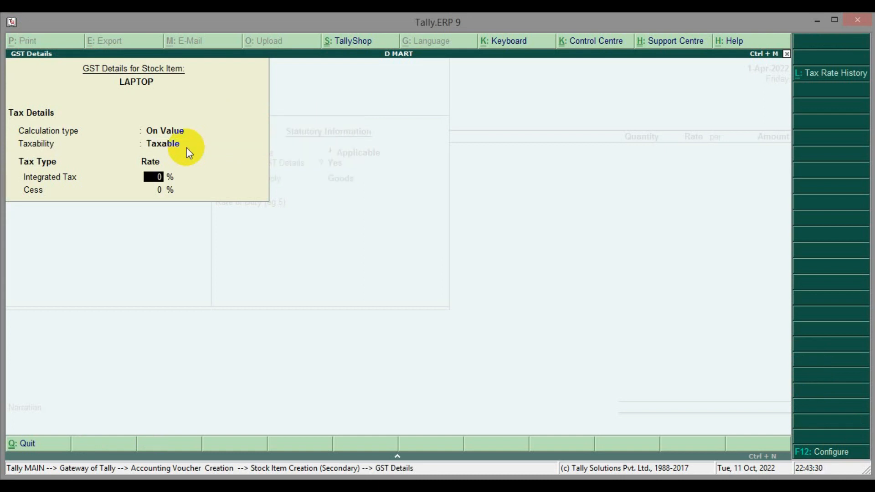
pyautogui.write('18')
pyautogui.press('Return')
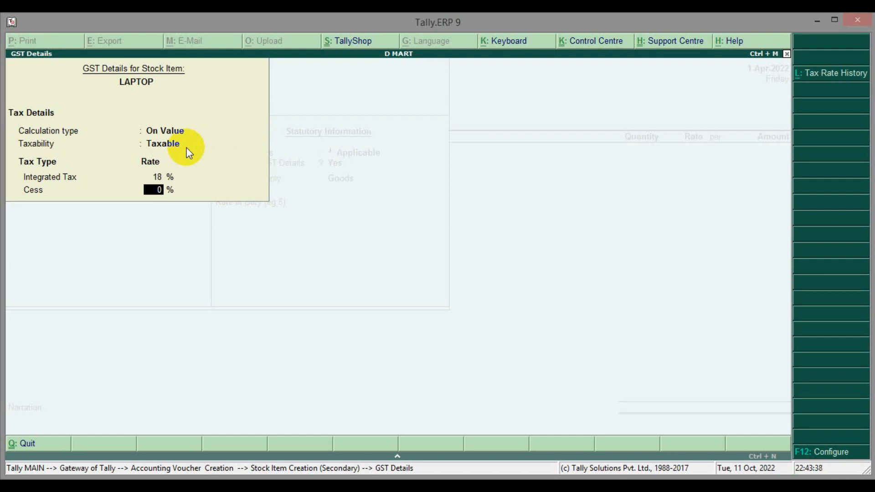
pyautogui.press('Return')
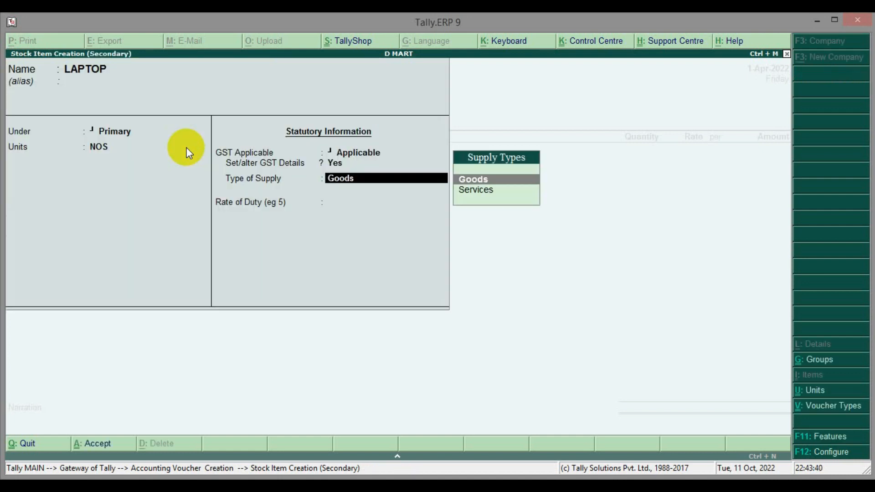
# Step: Set the LAPTOP item's type of supply to Goods, leave the rate of duty blank and save the item
pyautogui.press('Return')
pyautogui.press('Return')
pyautogui.press('Return')
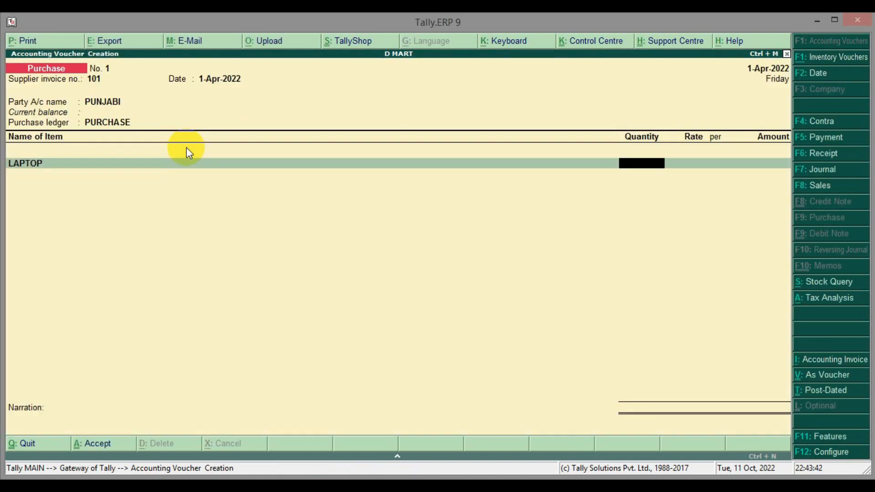
# Step: Enter the LAPTOP purchase line with quantity 1 NOS at a rate of 1,00,000 per NOS and end the item list
pyautogui.write('1')
pyautogui.press('Return')
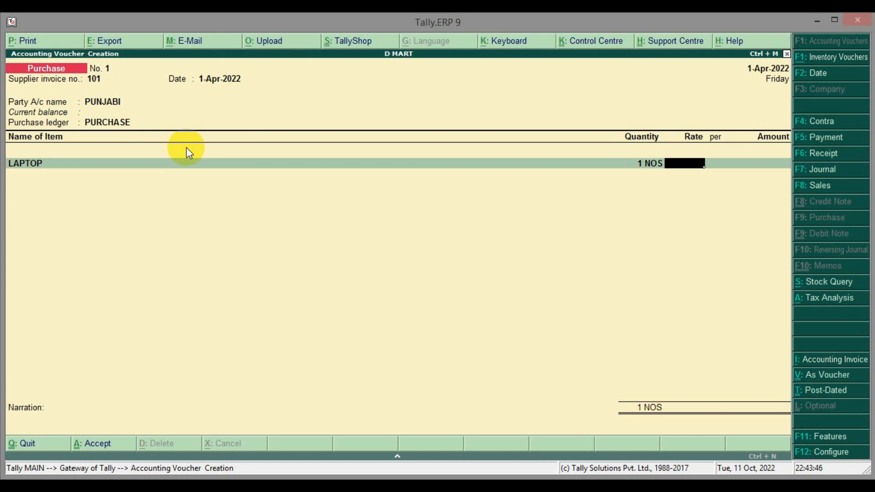
pyautogui.write('100000')
pyautogui.press('Return')
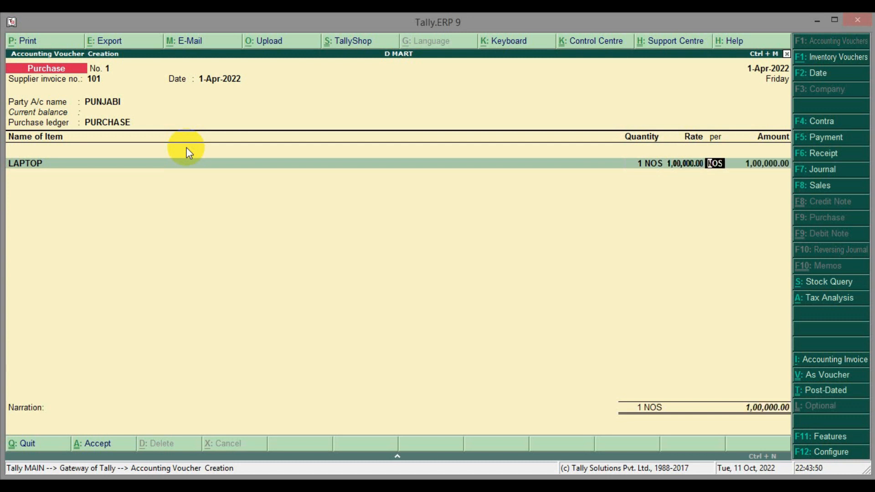
pyautogui.press('Return')
pyautogui.press('Return')
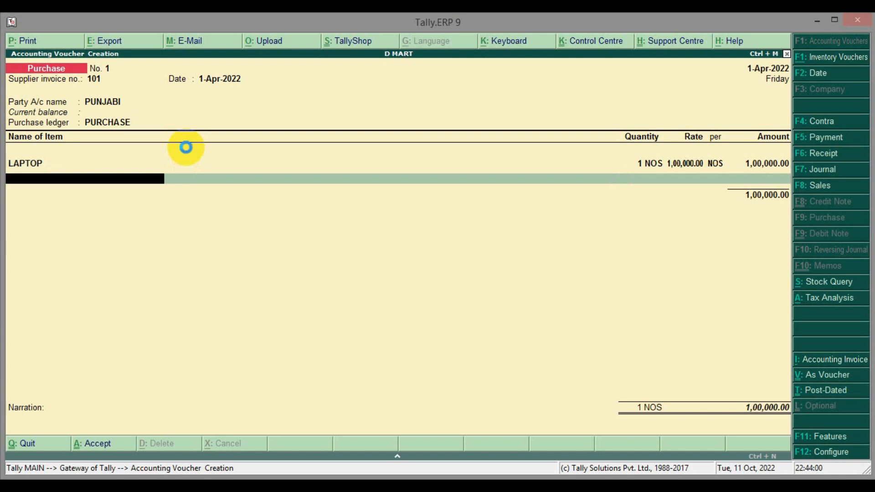
pyautogui.press('Return')
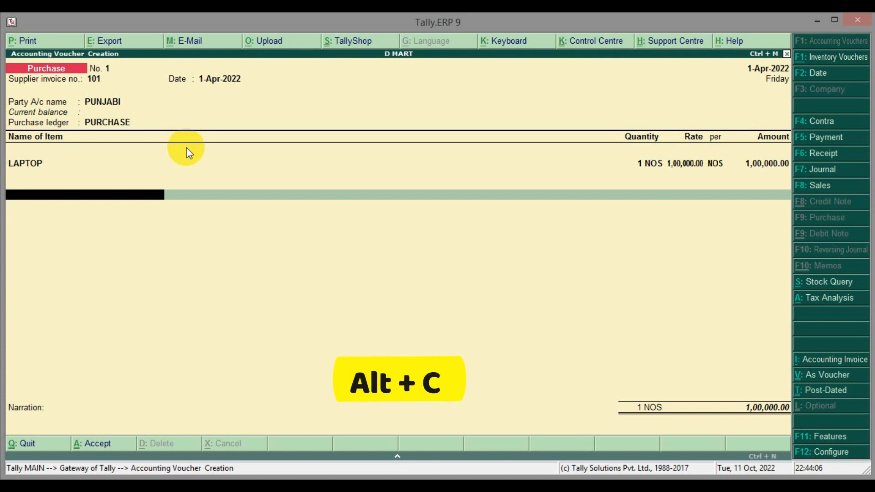
# Step: Begin a new ledger named IGST from the voucher, with no alias and grouped under Duties & Taxes
pyautogui.hotkey('alt', 'c')
pyautogui.write('IGST')
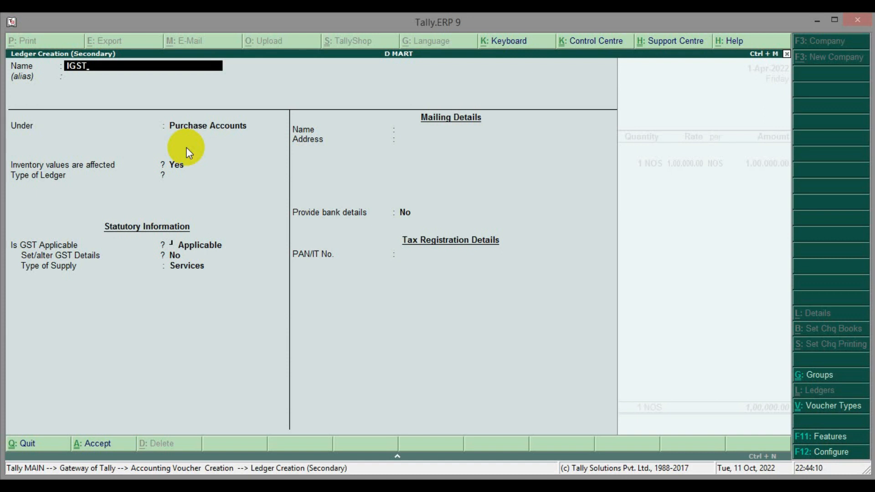
pyautogui.press('Return')
pyautogui.press('Return')
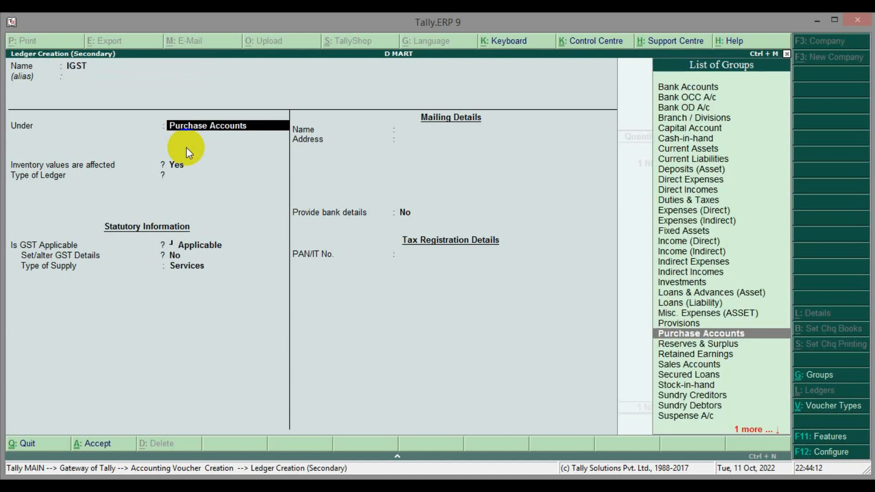
pyautogui.write('DU')
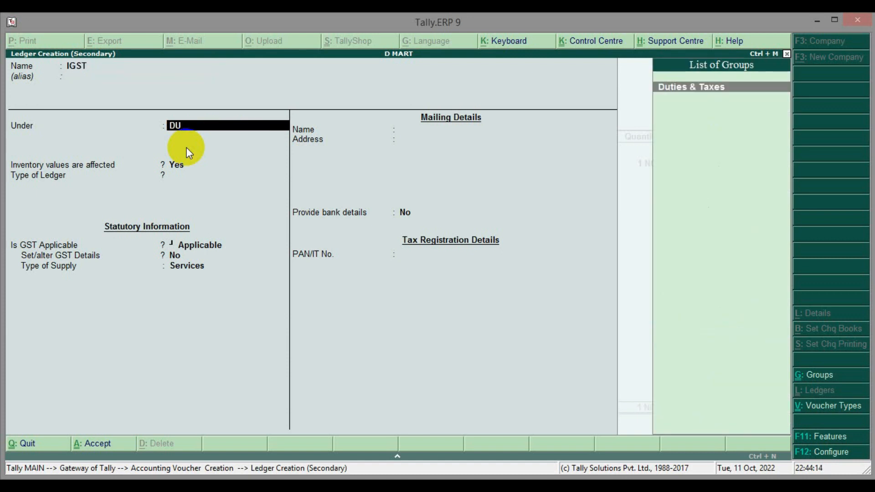
pyautogui.press('Return')
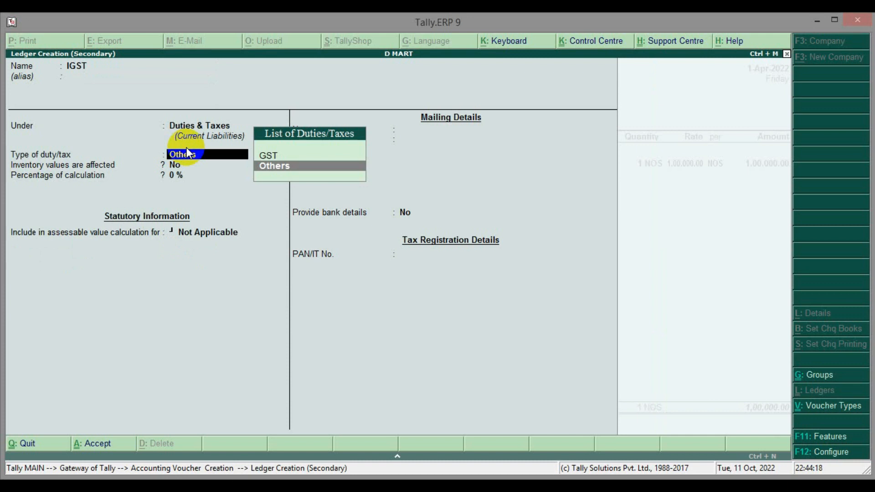
# Step: Set the IGST ledger's type of duty/tax to GST and its tax type to Integrated Tax
pyautogui.press('Up')
pyautogui.press('Return')
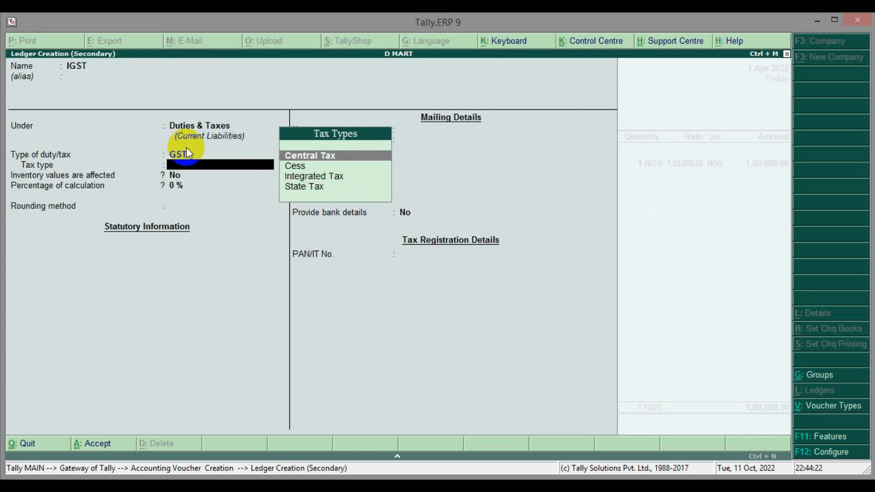
pyautogui.press('Down')
pyautogui.press('Down')
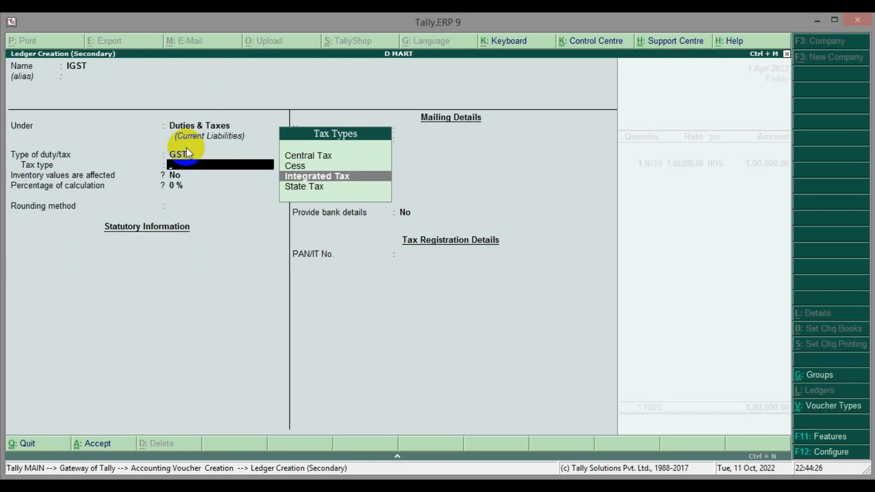
pyautogui.press('Return')
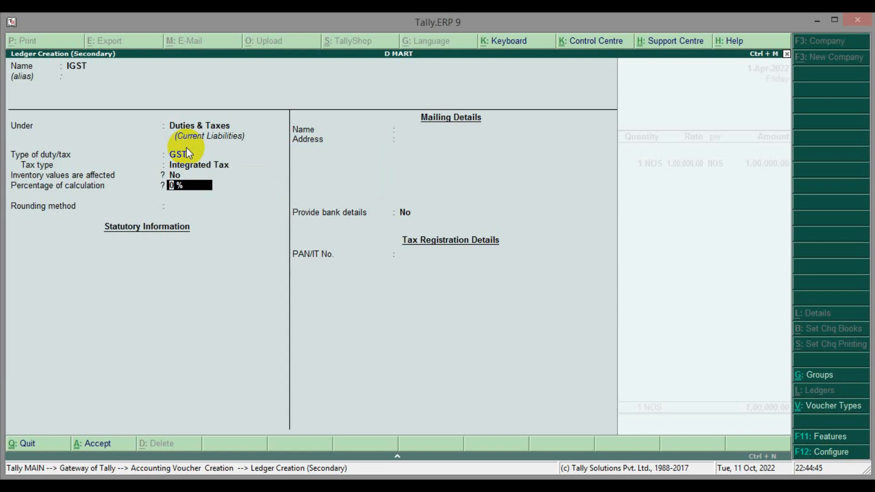
# Step: Keep the IGST ledger's percentage of calculation at 0% with rounding Not Applicable, and save the ledger
pyautogui.press('Return')
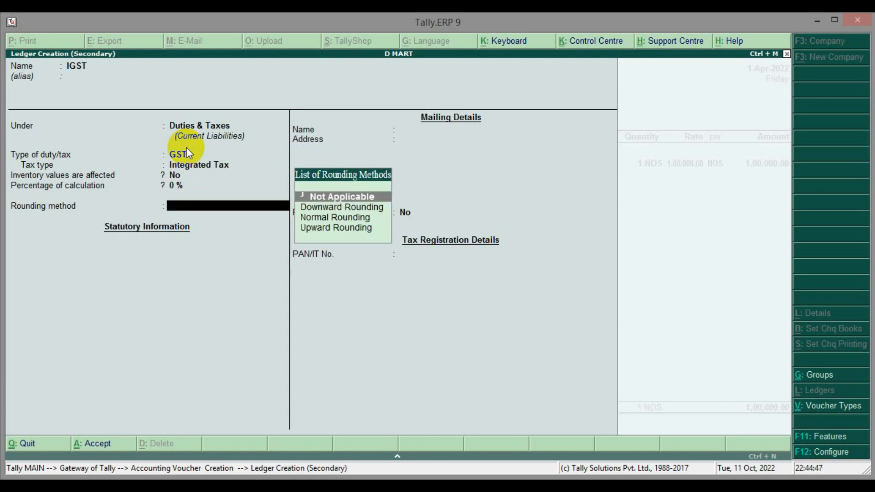
pyautogui.press('Return')
pyautogui.press('Return')
pyautogui.press('Return')
pyautogui.press('Return')
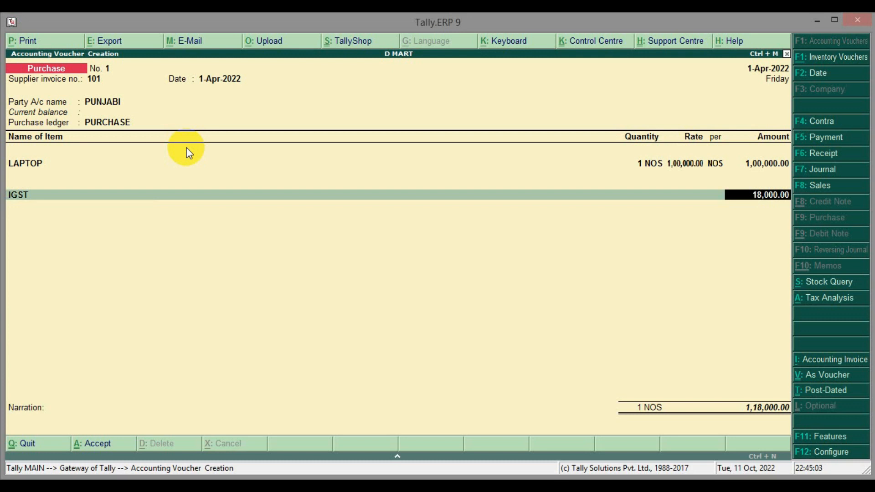
# Step: Accept the calculated IGST amount, leave the narration blank and save the purchase voucher
pyautogui.press('Return')
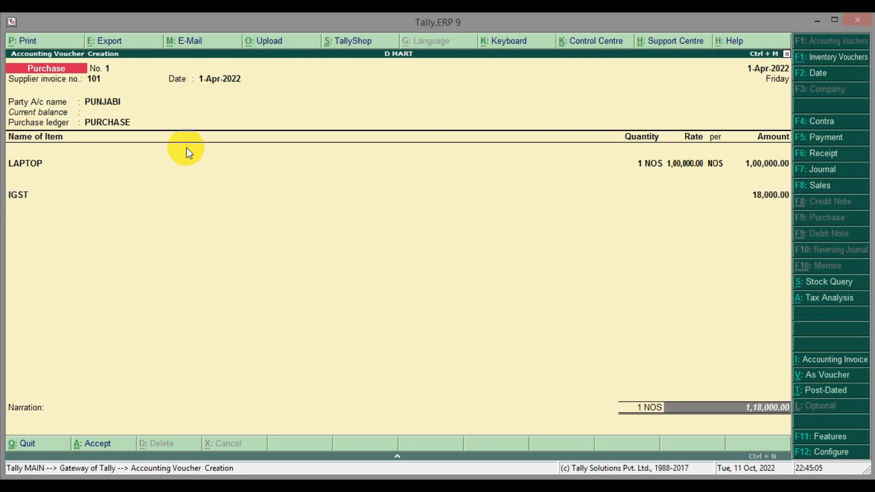
pyautogui.press('Return')
pyautogui.press('Return')
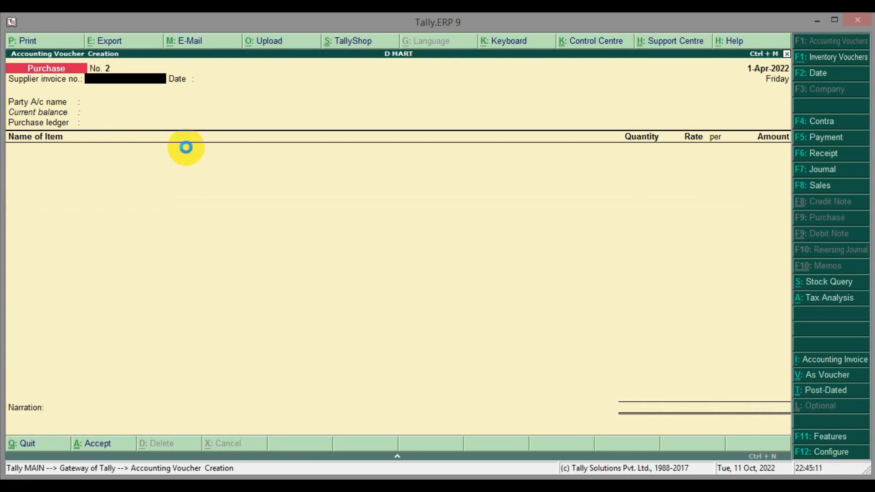
# Step: Start a sales voucher with no reference number and Cash as the party, leaving the despatch, order and address details blank
pyautogui.press('F8')
pyautogui.press('Return')
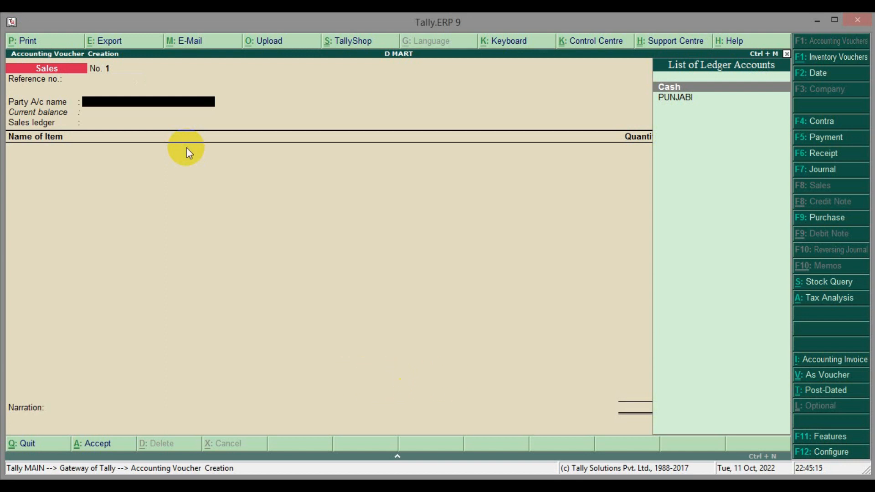
pyautogui.press('Return')
pyautogui.press('Return')
pyautogui.press('Return')
pyautogui.press('Return')
pyautogui.press('Return')
pyautogui.press('Return')
pyautogui.press('Return')
pyautogui.press('Return')
pyautogui.press('Return')
pyautogui.press('Return')
pyautogui.press('Return')
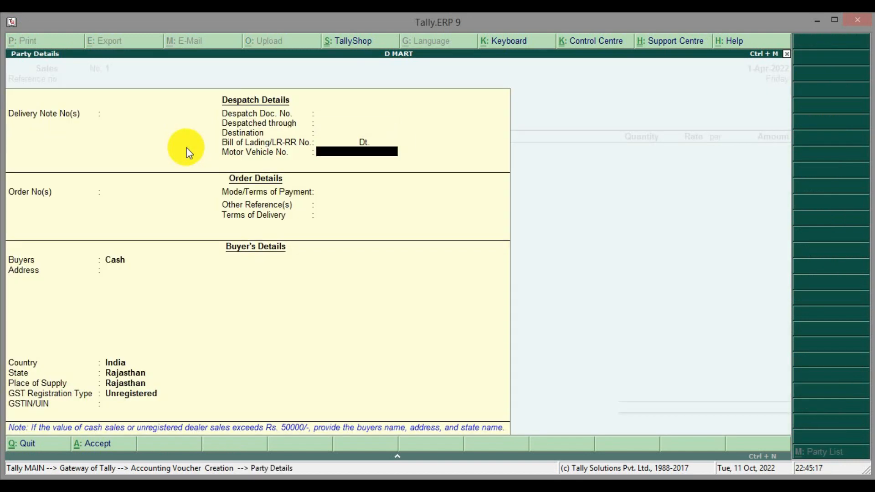
pyautogui.press('Return')
pyautogui.press('Return')
pyautogui.press('Return')
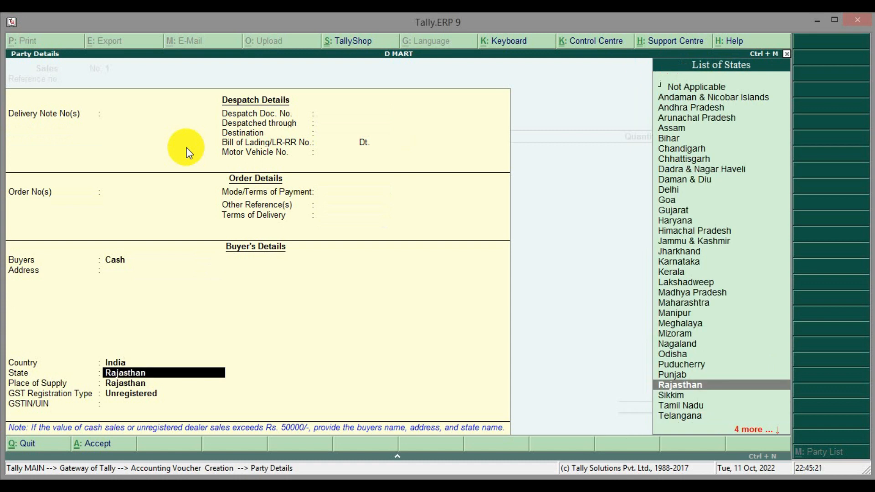
# Step: Set the buyer's state and place of supply to Odisha, the GST registration type to Regular, and enter the buyer's GSTIN
pyautogui.press('Up')
pyautogui.press('Up')
pyautogui.press('Up')
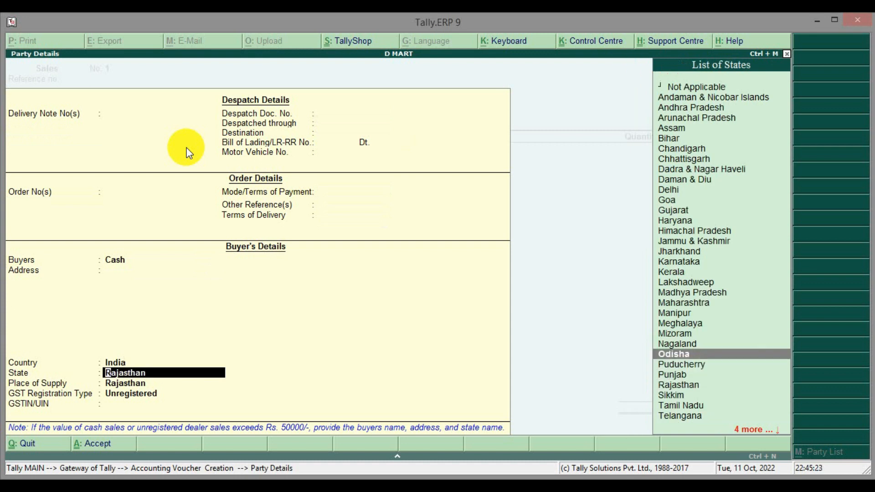
pyautogui.press('Return')
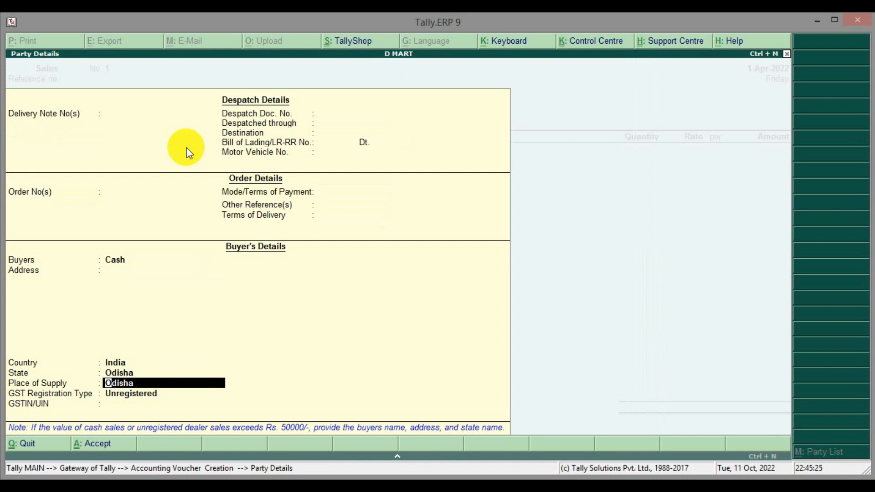
pyautogui.press('Return')
pyautogui.press('Up')
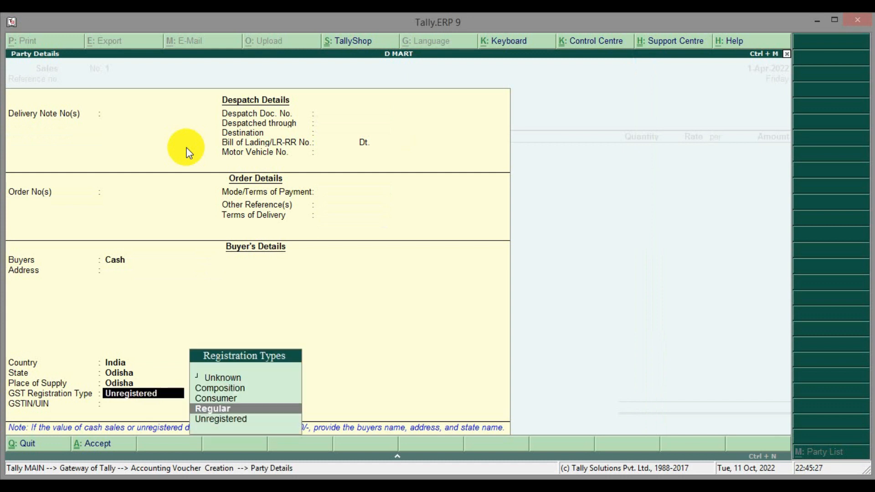
pyautogui.press('Return')
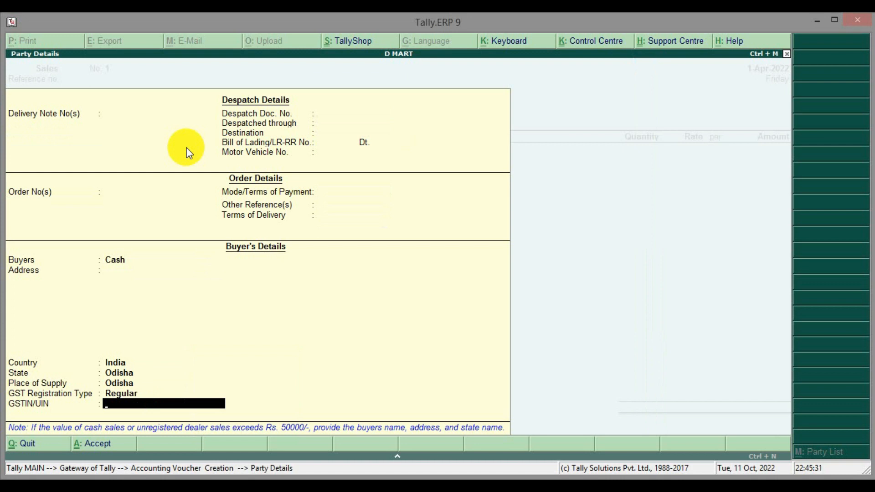
pyautogui.write('33333333')
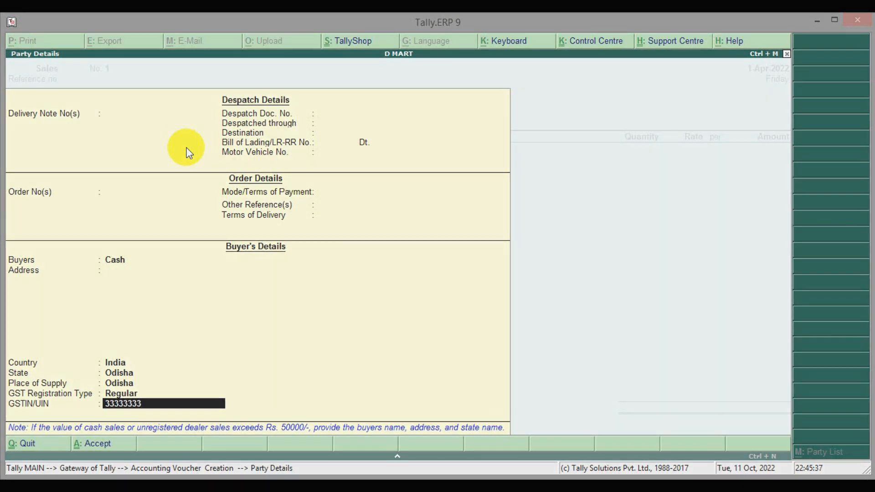
pyautogui.press('Return')
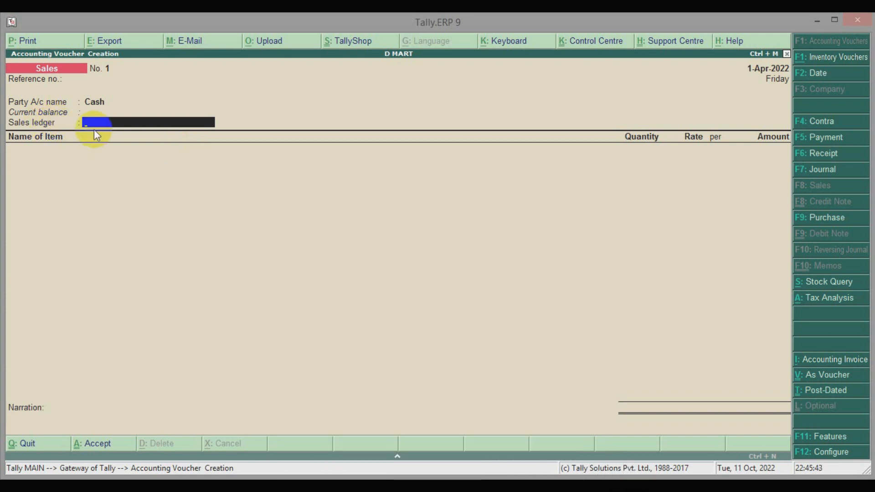
# Step: Begin a new ledger named SALES from the voucher under Sales Accounts, with inventory values affected set to Yes
pyautogui.hotkey('alt', 'c')
pyautogui.write('SALES')
pyautogui.press('Return')
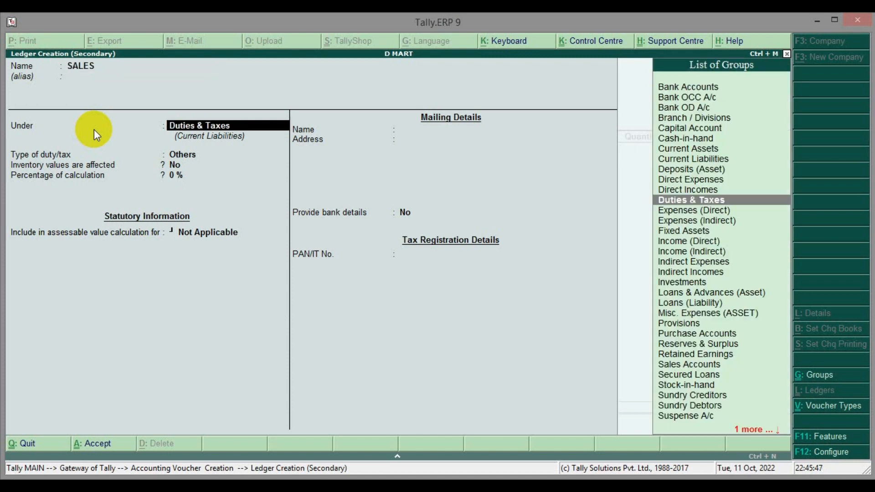
pyautogui.write('SAL')
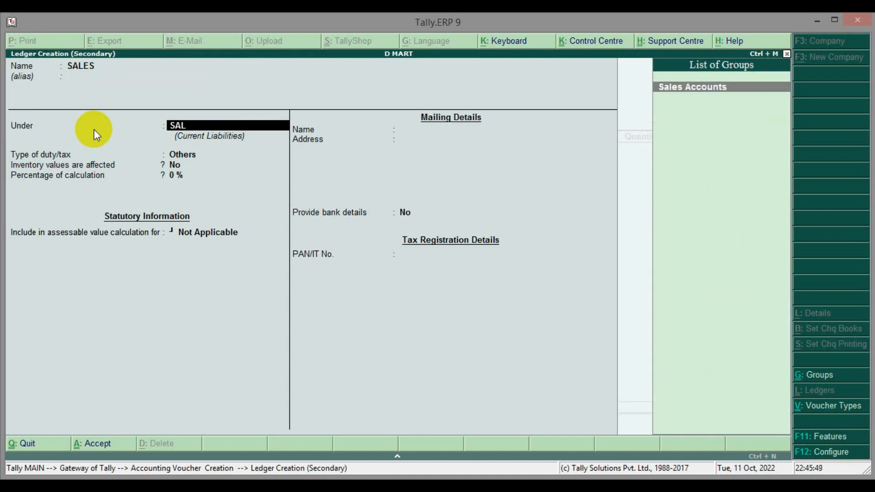
pyautogui.press('Return')
pyautogui.press('Return')
pyautogui.press('Return')
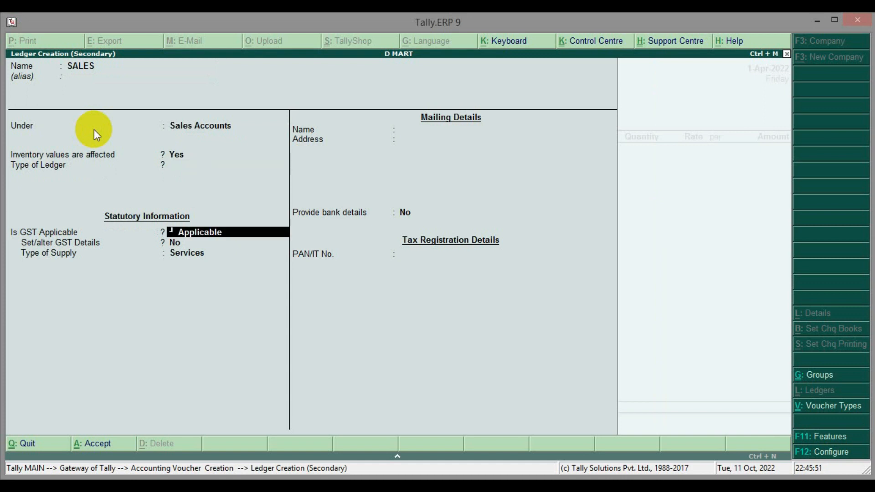
# Step: Enable GST details for the SALES ledger, keeping nature of transaction Not Applicable and taxability Unknown
pyautogui.press('Return')
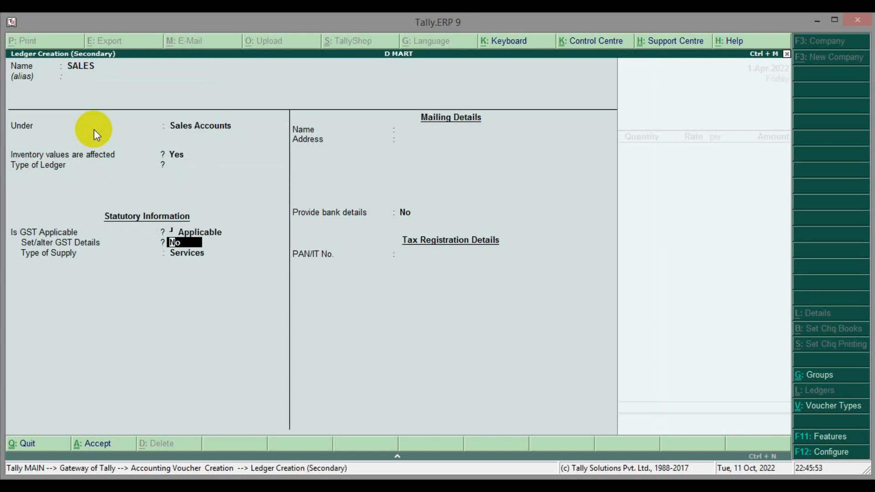
pyautogui.press('y')
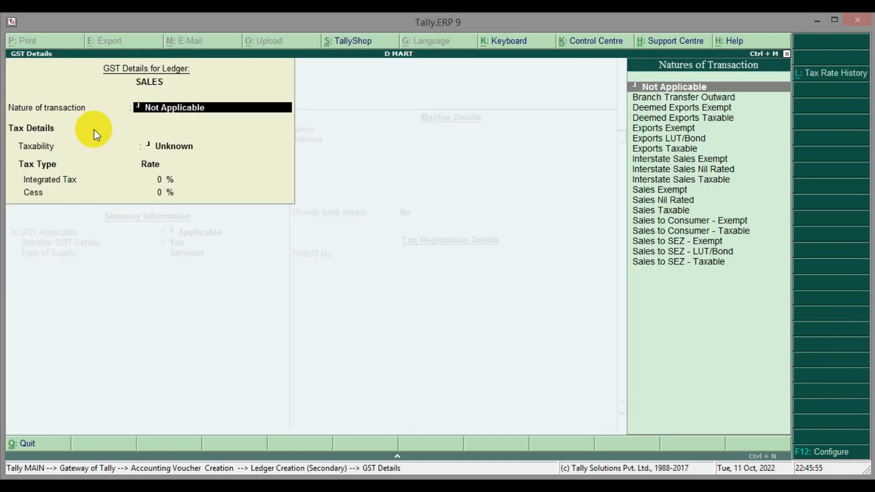
pyautogui.press('Return')
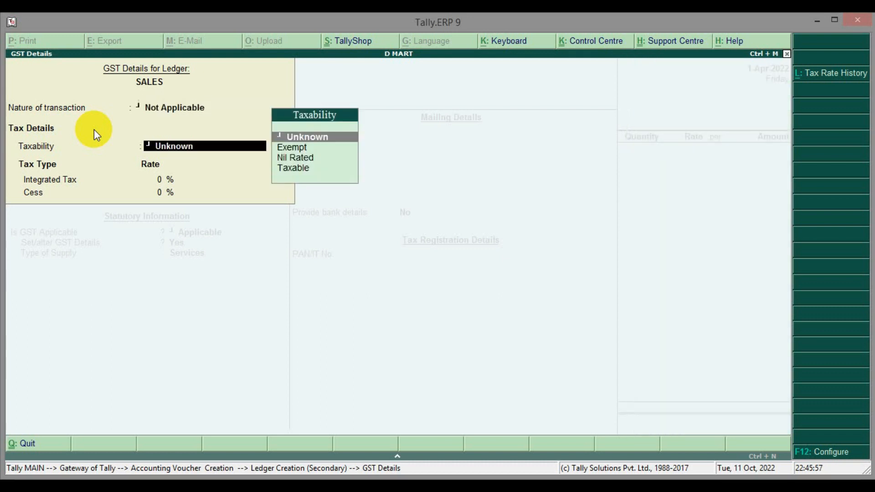
pyautogui.press('Return')
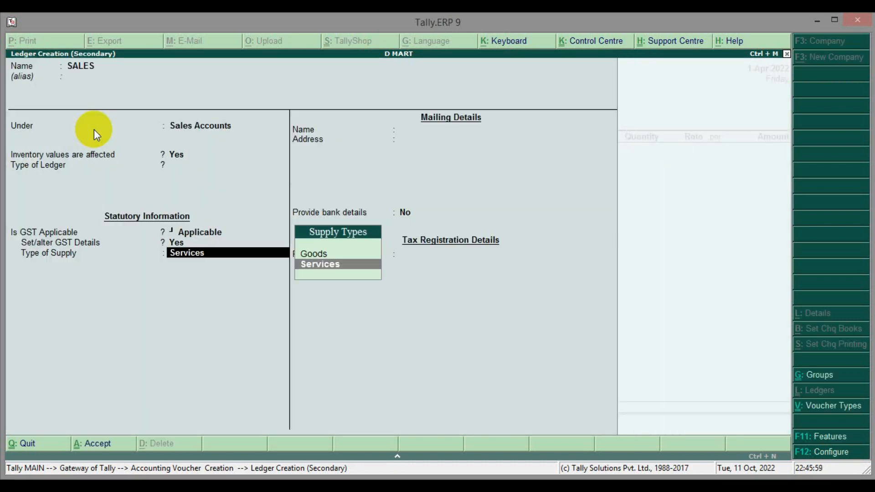
# Step: Set the SALES ledger's type of supply to Goods and save it without bank or PAN details
pyautogui.press('Up')
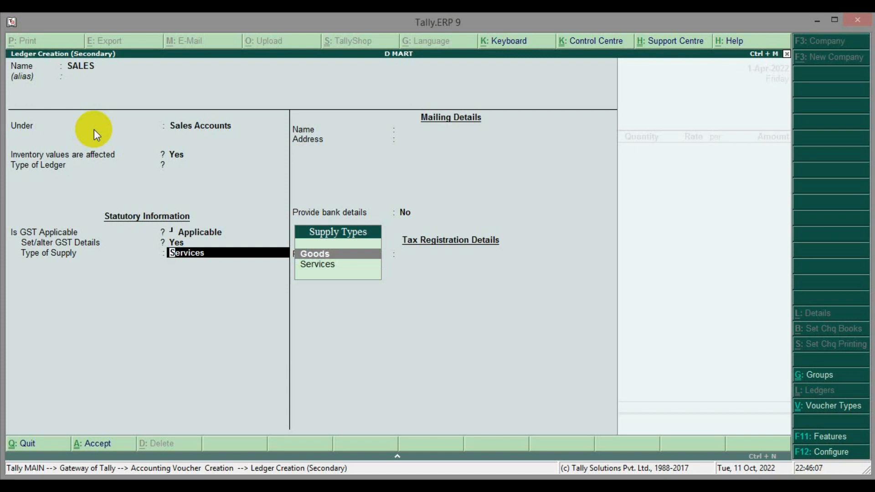
pyautogui.press('Return')
pyautogui.press('Return')
pyautogui.press('Return')
pyautogui.press('Return')
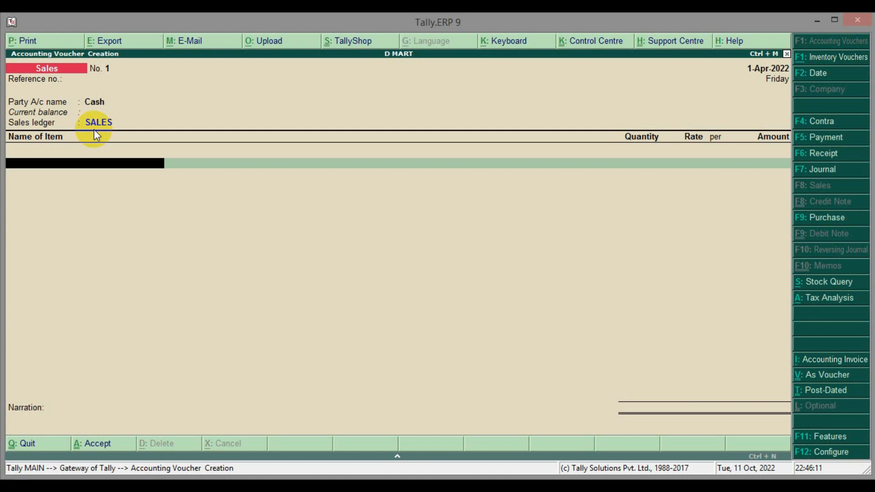
# Step: Add 1 NOS of LAPTOP to the sales voucher at a rate of 1,20,000 per NOS, with no further items
pyautogui.write('LAPTOP')
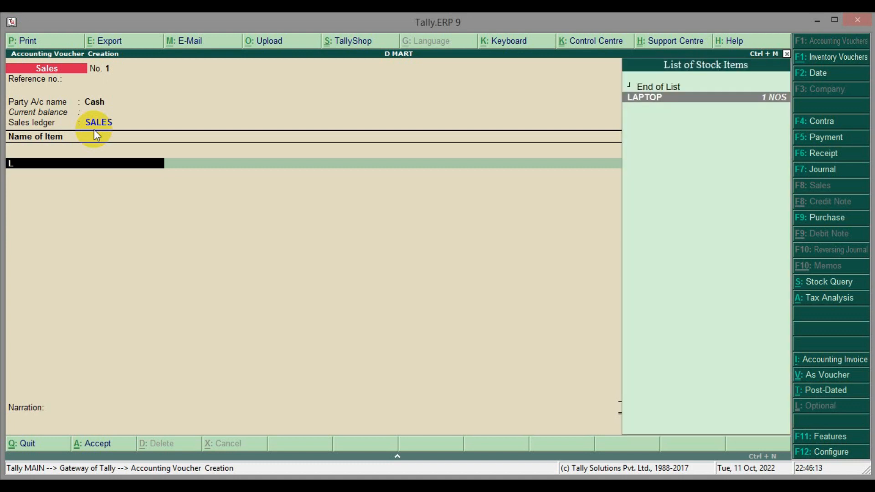
pyautogui.press('Return')
pyautogui.write('1')
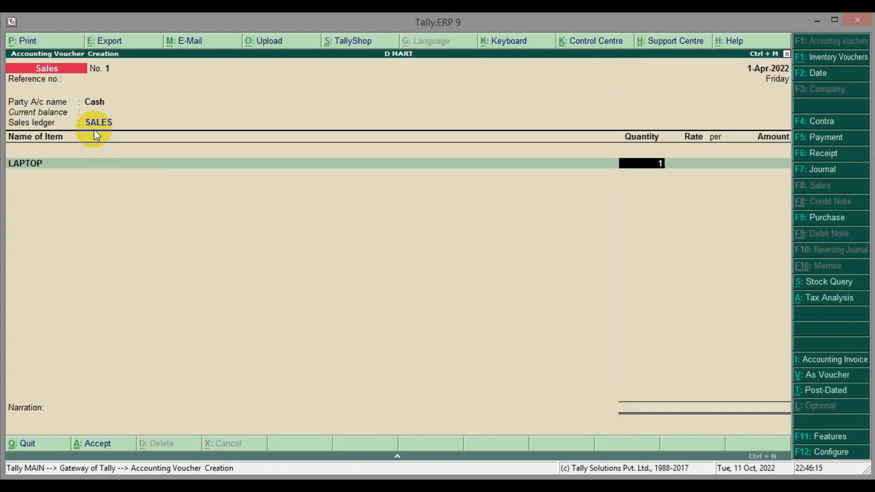
pyautogui.press('Return')
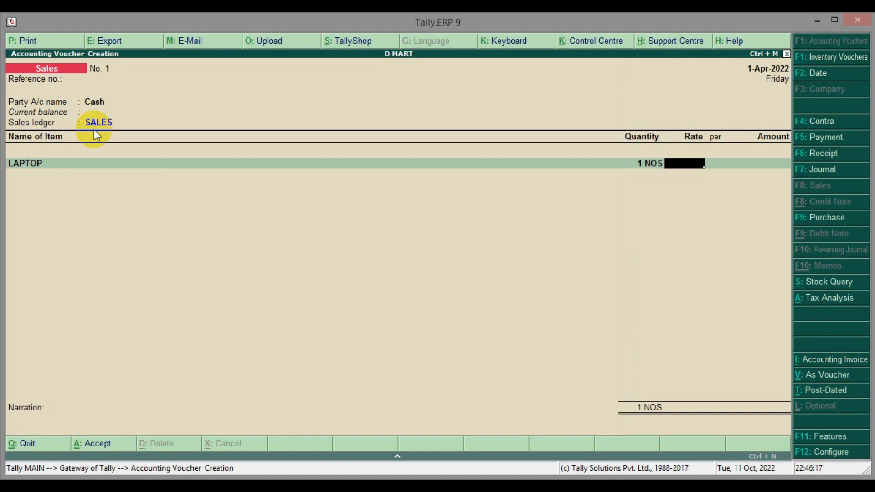
pyautogui.write('120000')
pyautogui.press('Return')
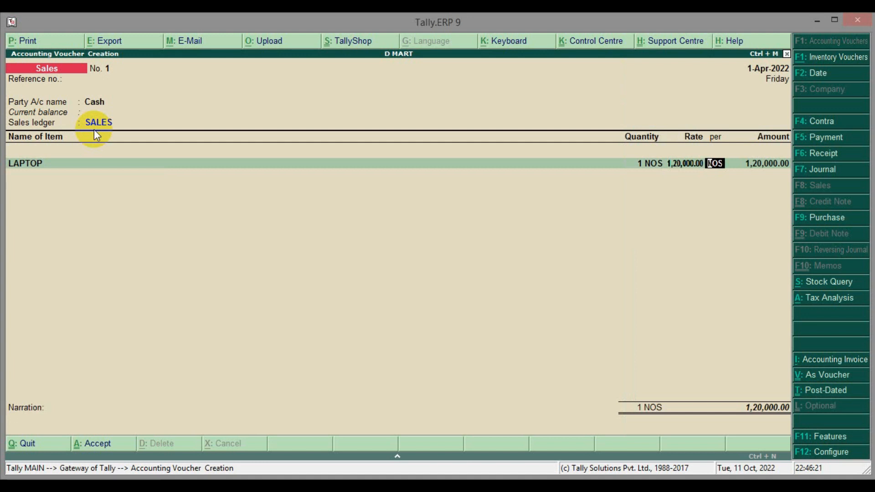
pyautogui.press('Return')
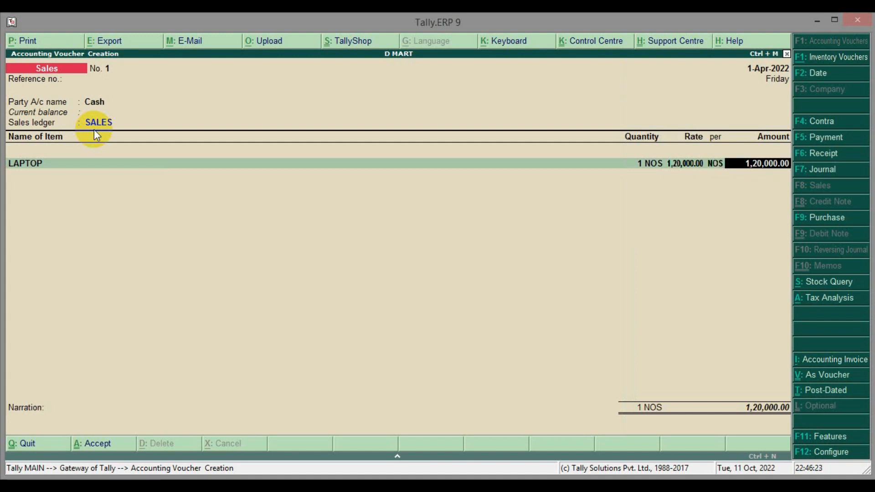
pyautogui.press('Return')
pyautogui.press('Return')
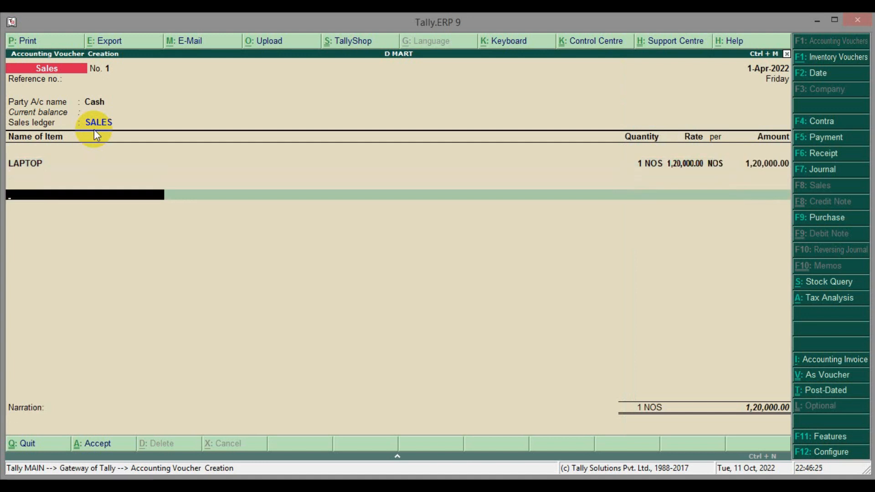
# Step: Add the IGST ledger to the sales voucher, save it without narration, and leave voucher entry
pyautogui.write('I')
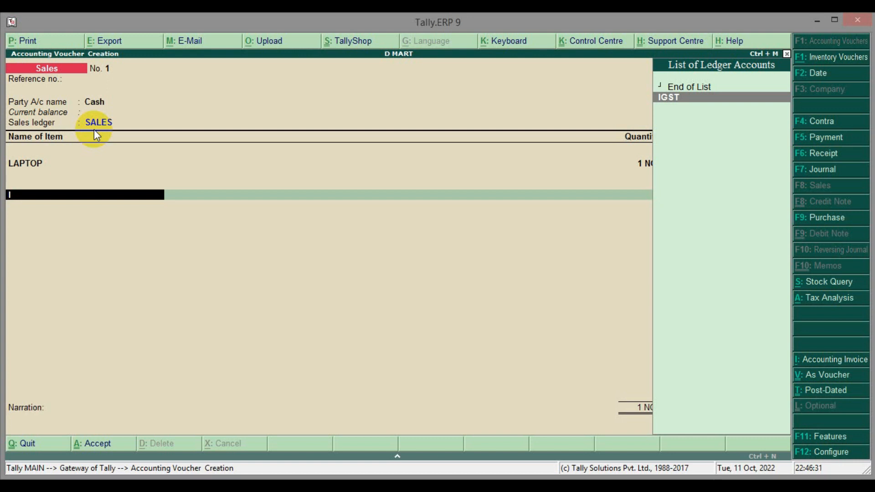
pyautogui.press('Return')
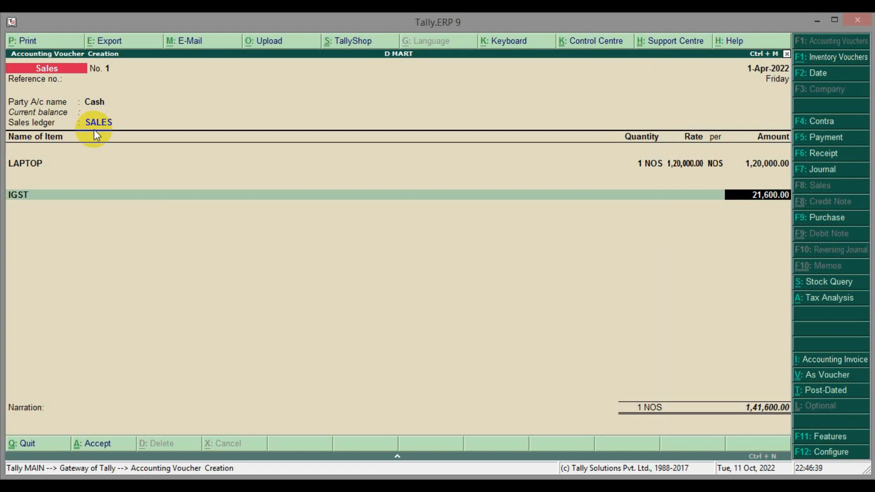
pyautogui.press('Return')
pyautogui.press('Return')
pyautogui.press('Return')
pyautogui.press('Return')
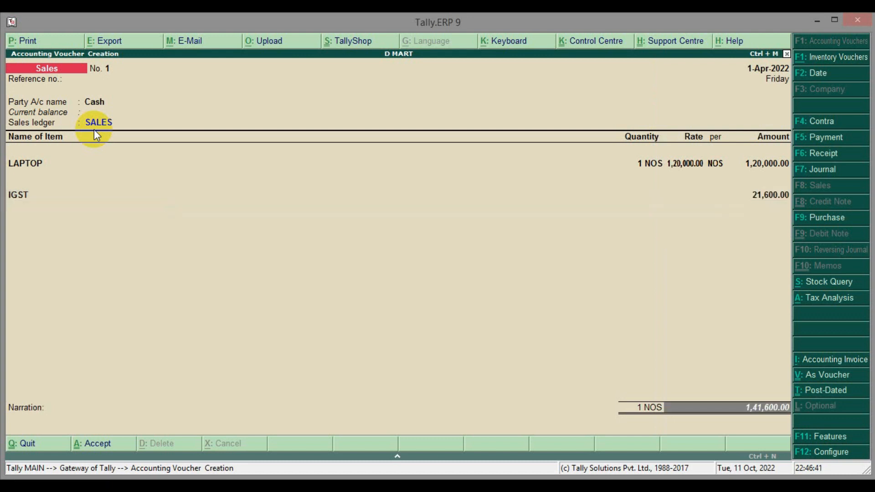
pyautogui.press('Return')
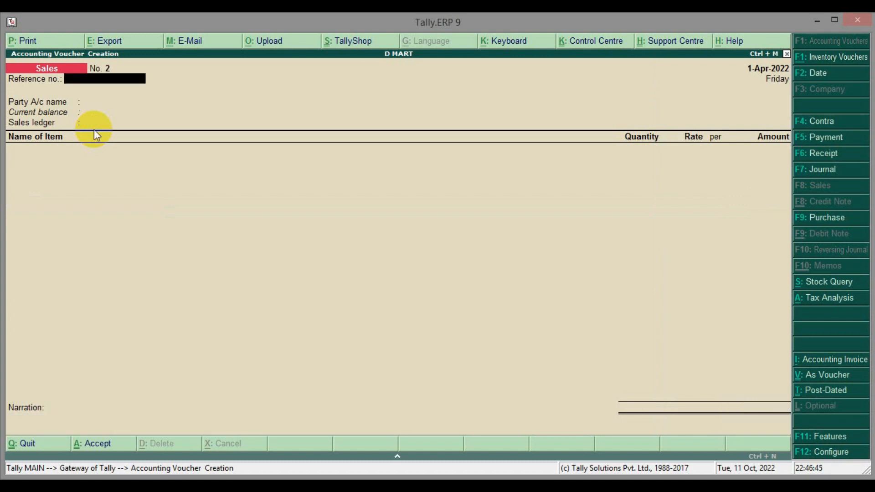
pyautogui.press('Escape')
pyautogui.press('Return')
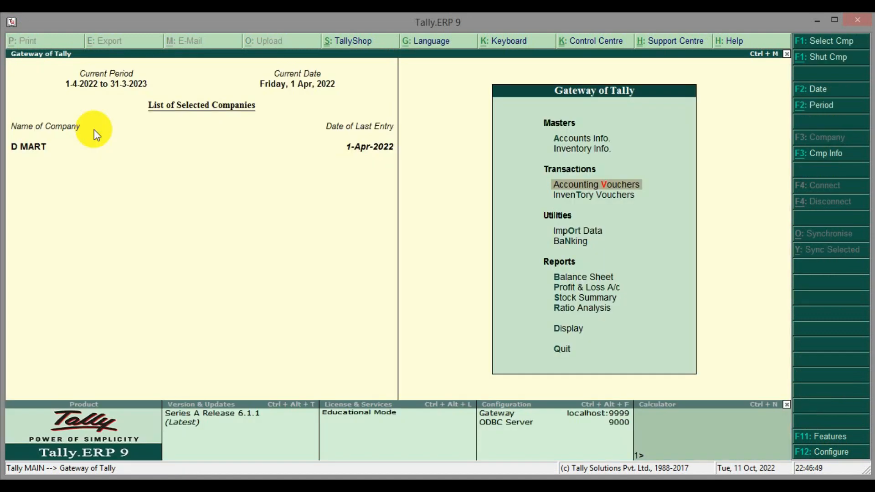
# Step: Examine the IGST payable under Duties & Taxes within the Balance Sheet's Current Liabilities
pyautogui.press('Down')
pyautogui.press('Down')
pyautogui.press('Down')
pyautogui.press('Down')
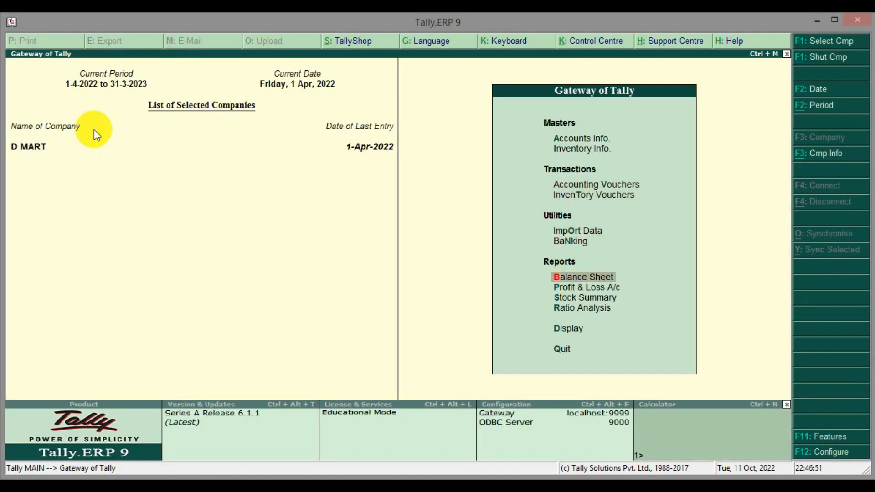
pyautogui.press('Return')
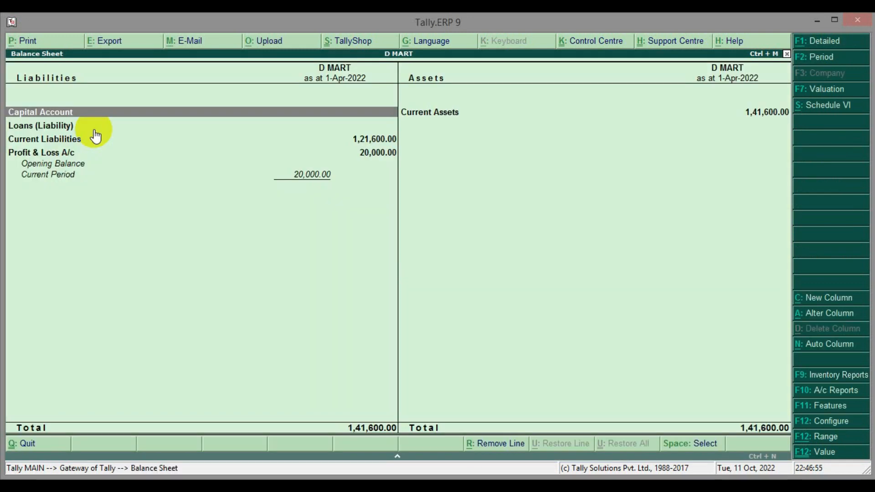
pyautogui.press('Down')
pyautogui.press('Down')
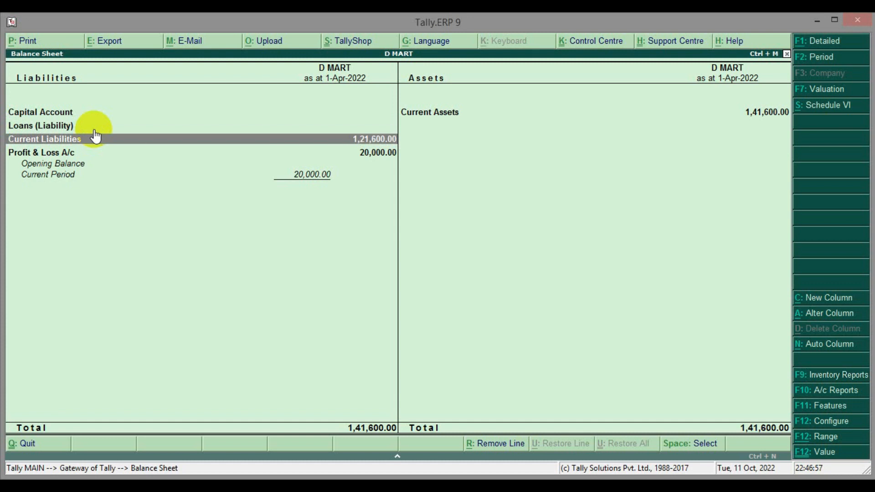
pyautogui.press('Return')
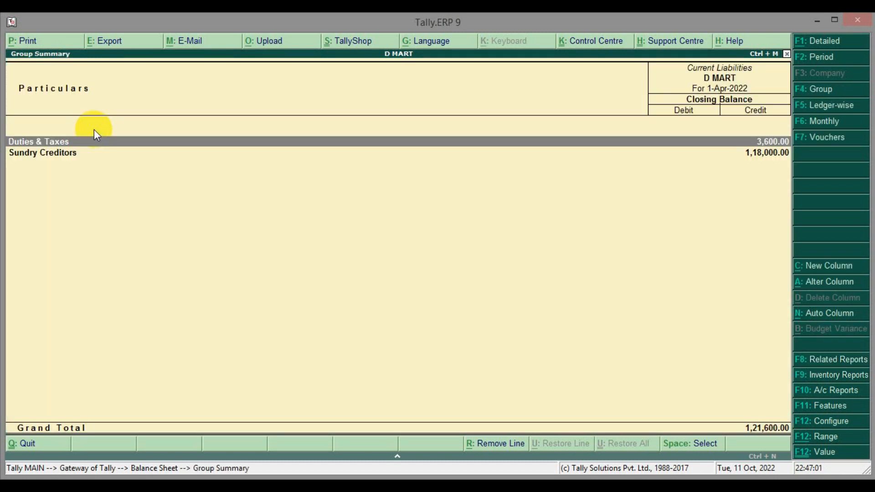
pyautogui.click(97, 145)
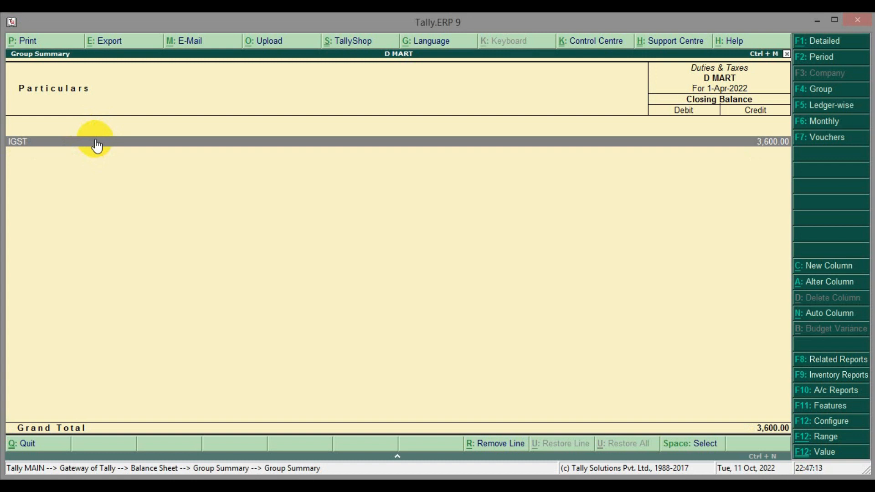
pyautogui.press('Escape')
pyautogui.press('Escape')
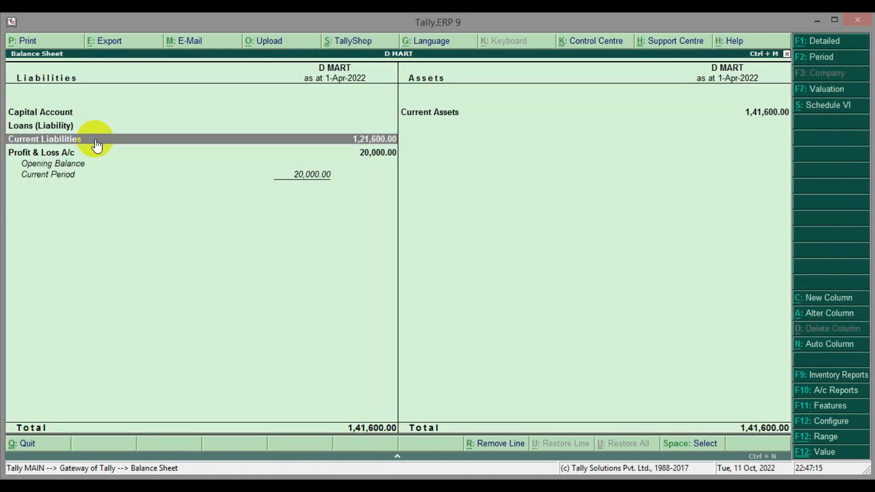
pyautogui.press('Escape')
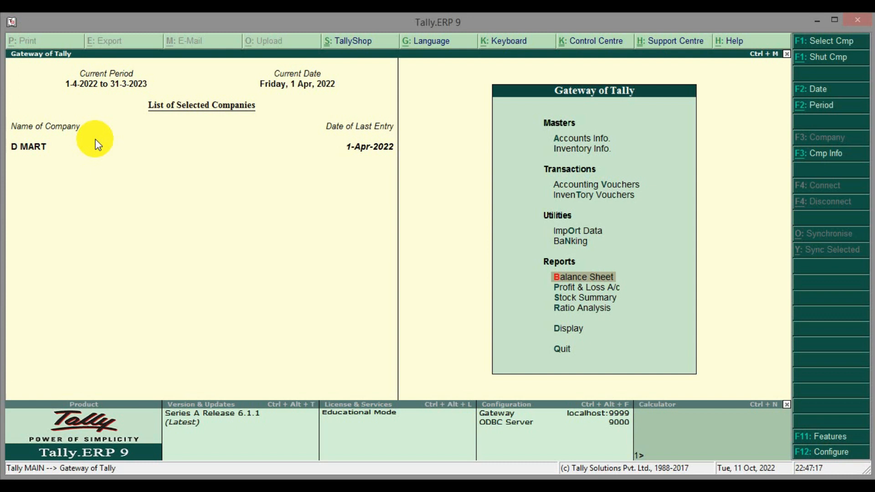
# Step: Start a payment voucher as a Regular GST statutory payment for 1-Mar-2022 to 31-Mar-2022
pyautogui.press('Up')
pyautogui.press('Up')
pyautogui.press('Up')
pyautogui.press('Up')
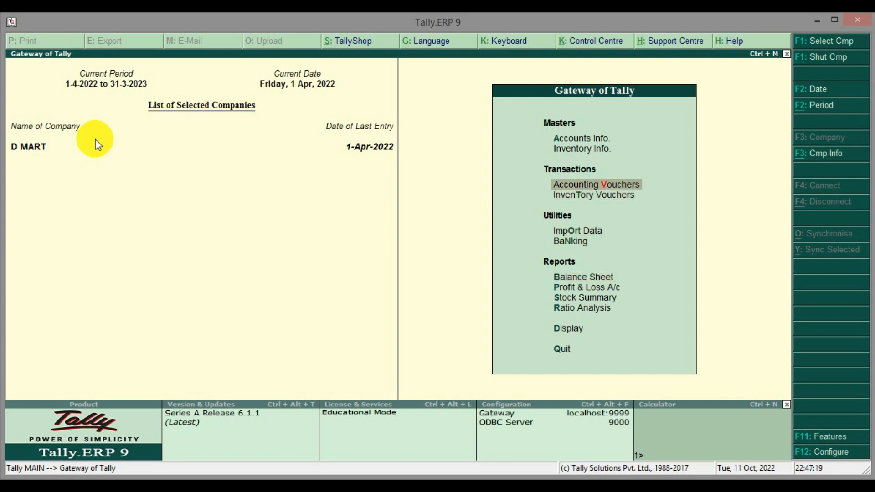
pyautogui.press('Return')
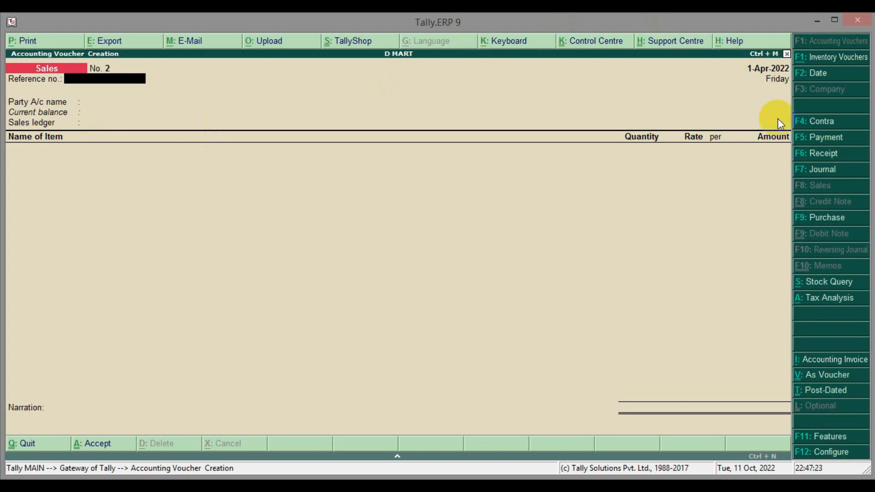
pyautogui.click(815, 148)
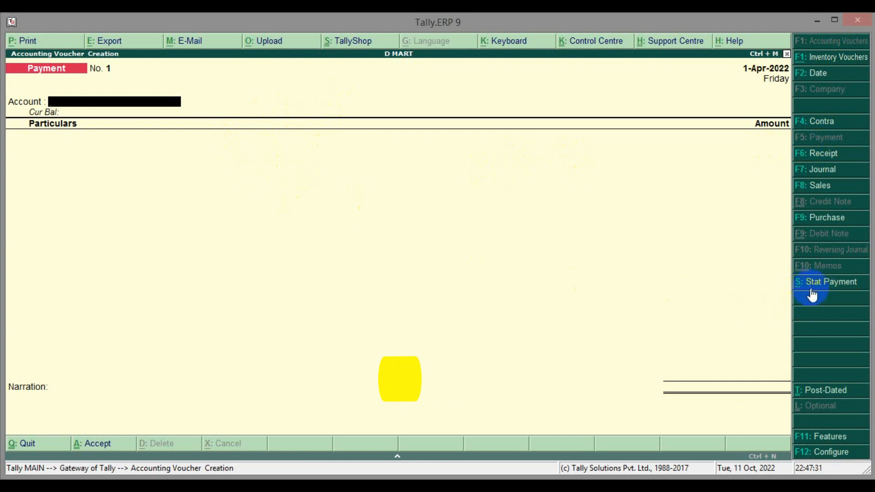
pyautogui.hotkey('alt', 's')
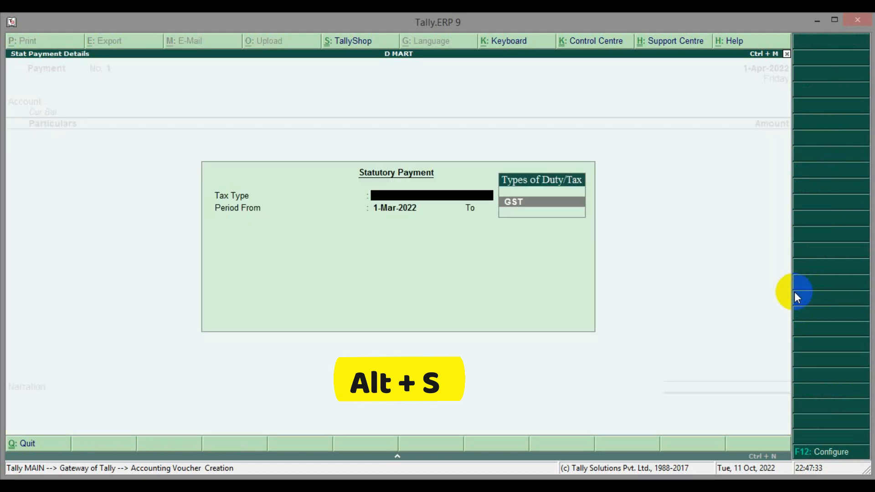
pyautogui.press('Return')
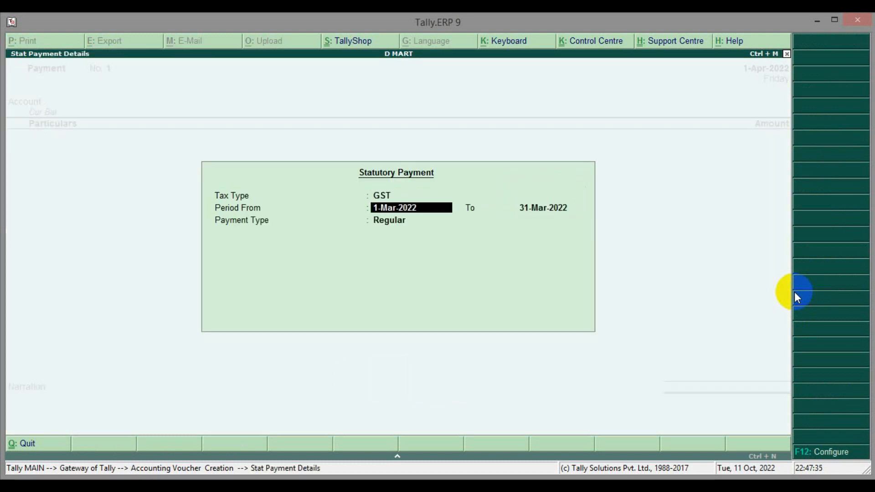
pyautogui.press('Return')
pyautogui.press('Return')
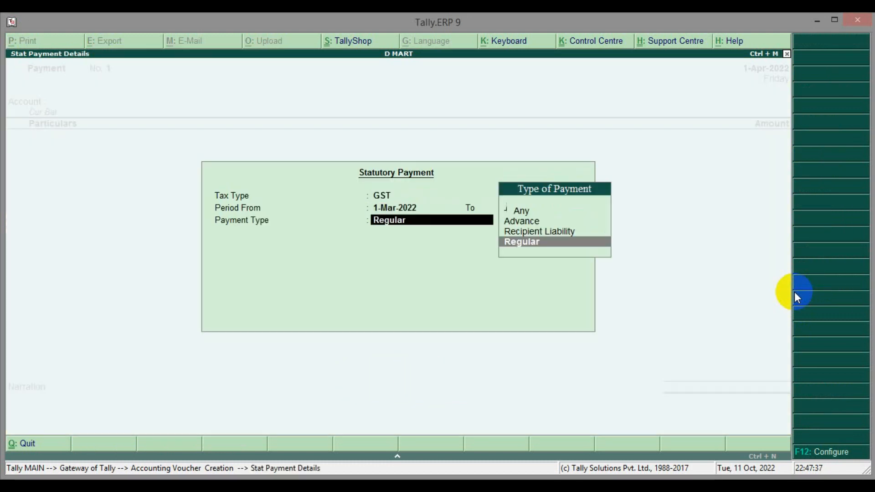
pyautogui.press('Return')
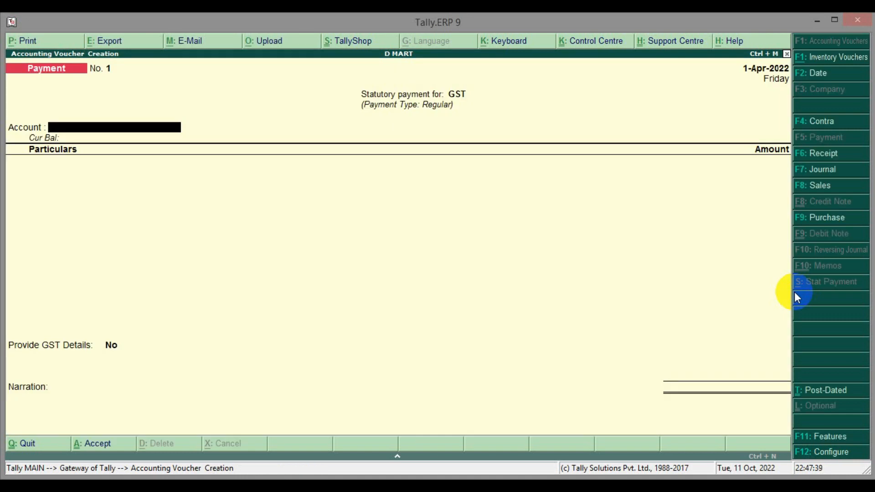
# Step: Pay 3,600 against IGST from Cash, keep Provide GST Details at No, and save the payment voucher
pyautogui.write('c')
pyautogui.press('Return')
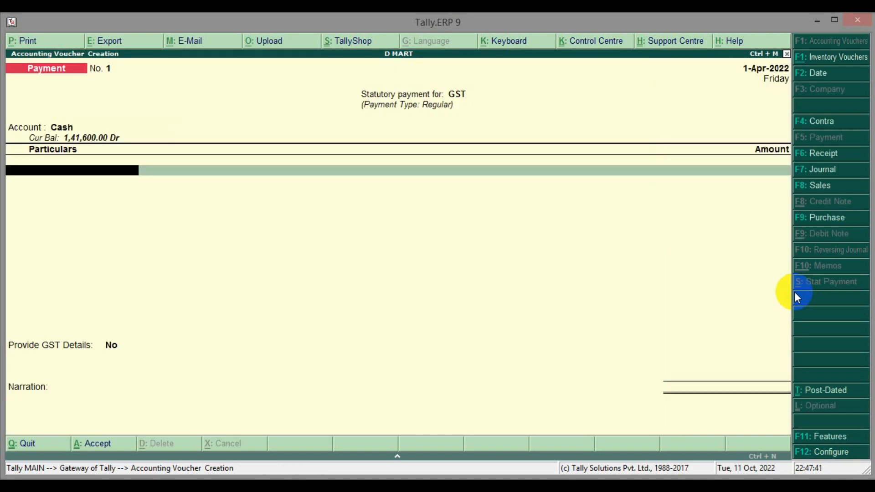
pyautogui.write('IG')
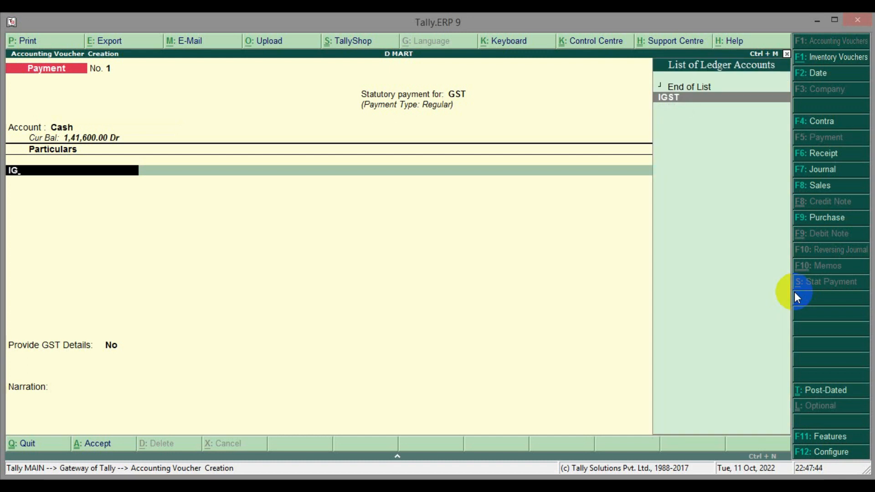
pyautogui.press('Return')
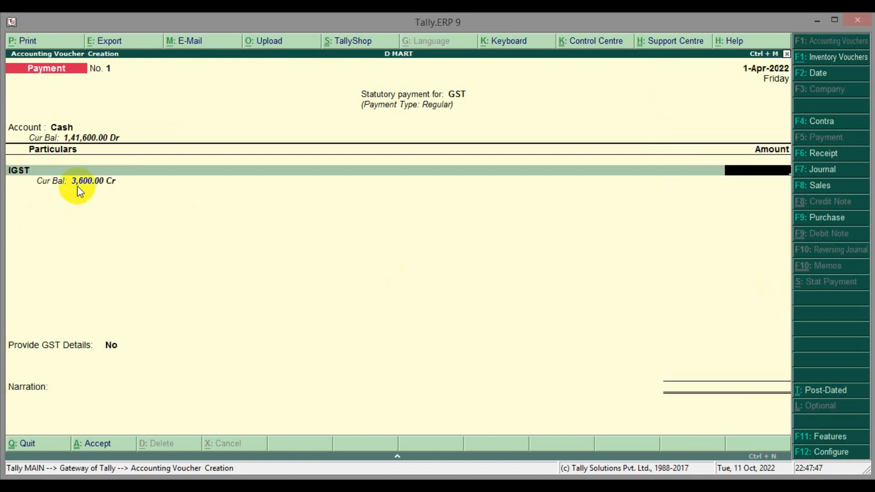
pyautogui.write('3600')
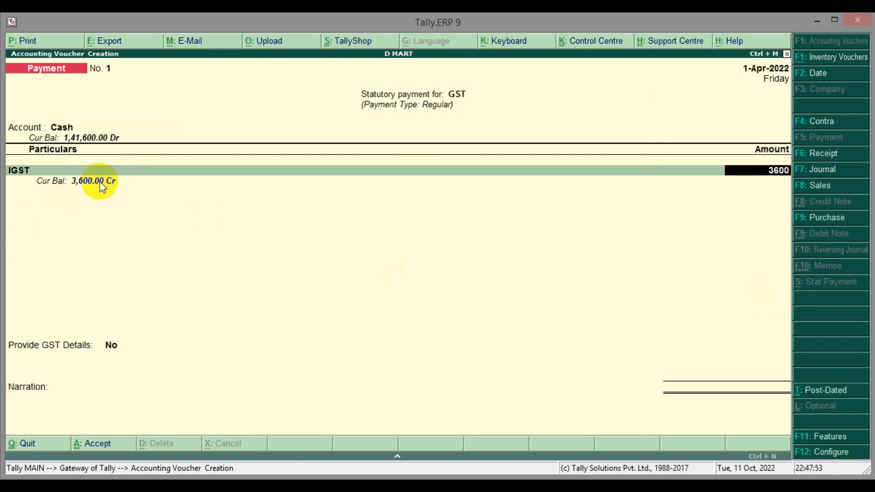
pyautogui.press('Return')
pyautogui.press('Return')
pyautogui.press('Return')
pyautogui.press('Return')
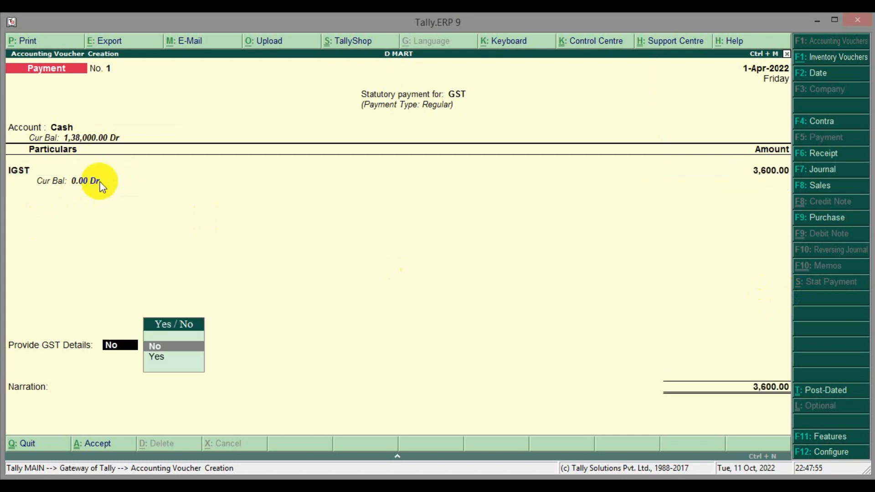
pyautogui.press('Return')
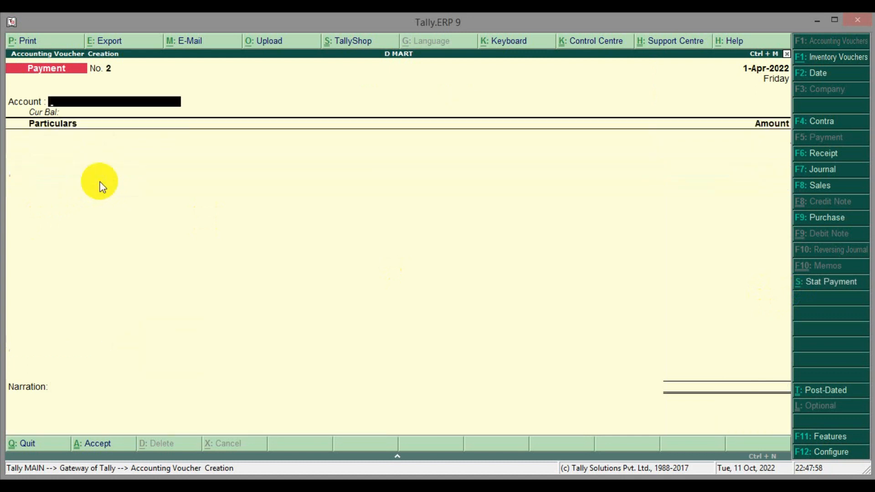
pyautogui.press('Escape')
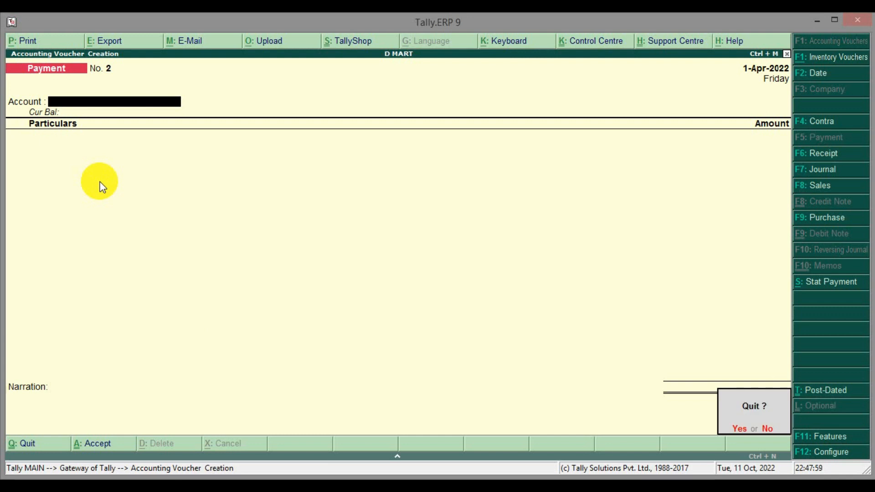
pyautogui.press('y')
# Step: Check the Duties & Taxes balance under Current Liabilities in the Balance Sheet after the GST payment
pyautogui.press('Down')
pyautogui.press('Down')
pyautogui.press('Down')
pyautogui.press('Down')
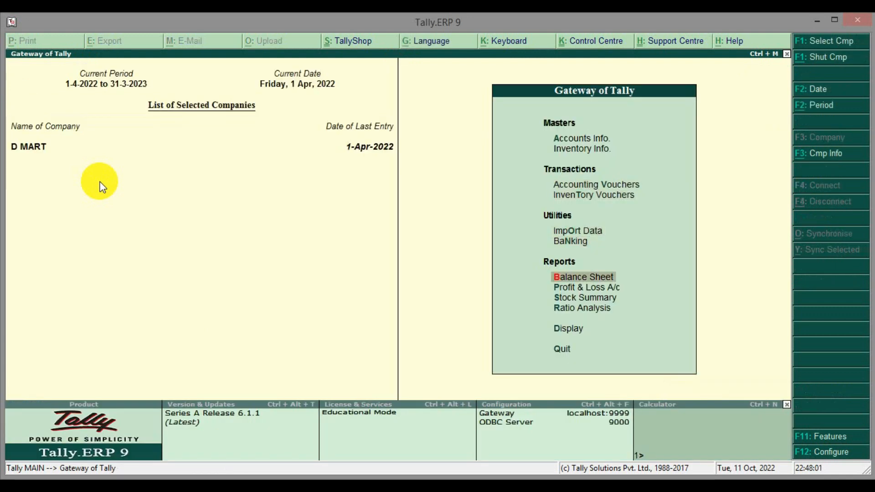
pyautogui.press('Return')
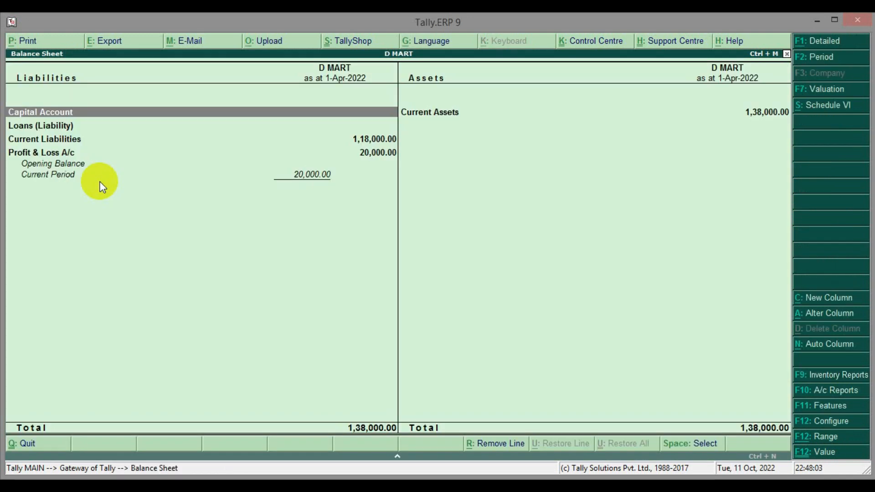
pyautogui.press('Down')
pyautogui.press('Down')
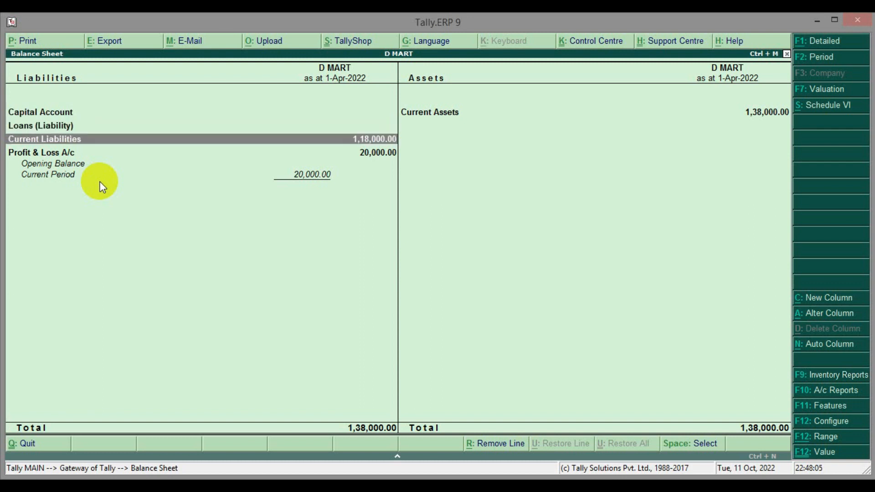
pyautogui.press('Return')
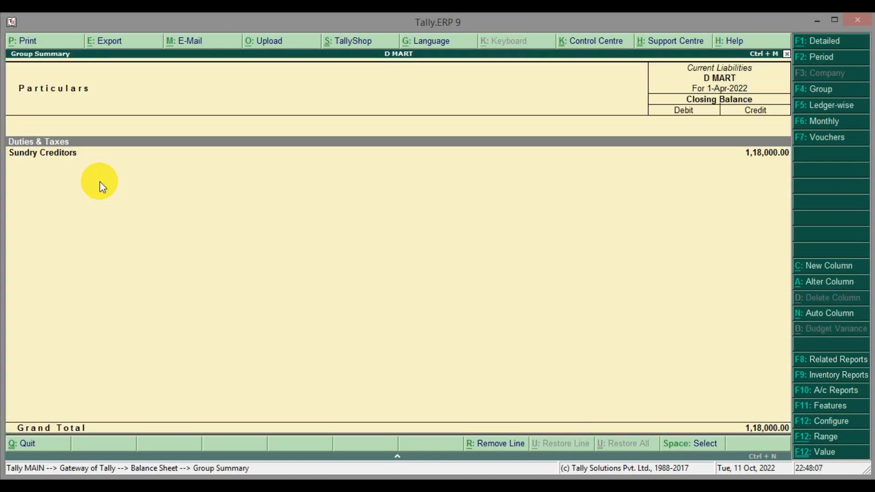
pyautogui.press('Return')
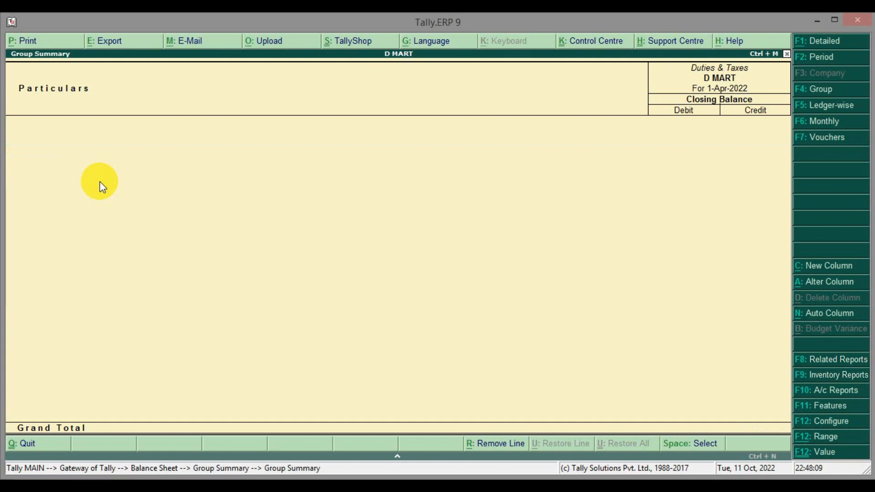